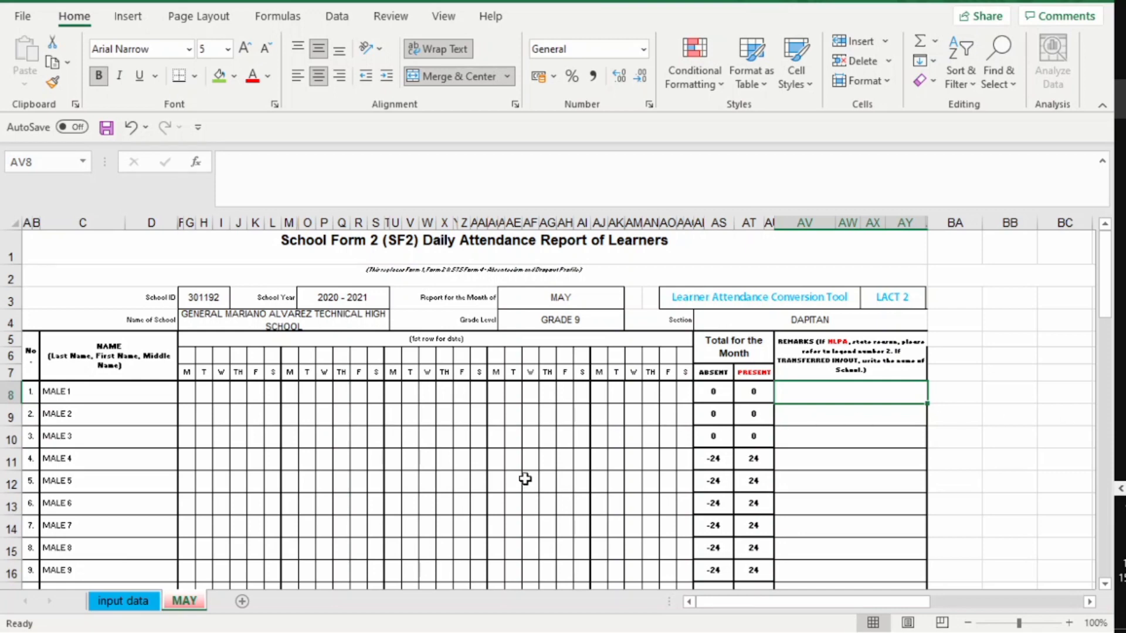
# Step: Review the MAY sheet's header fields for school, year, month, grade level and section, plus the first learner's name cell
pyautogui.click(394, 390)
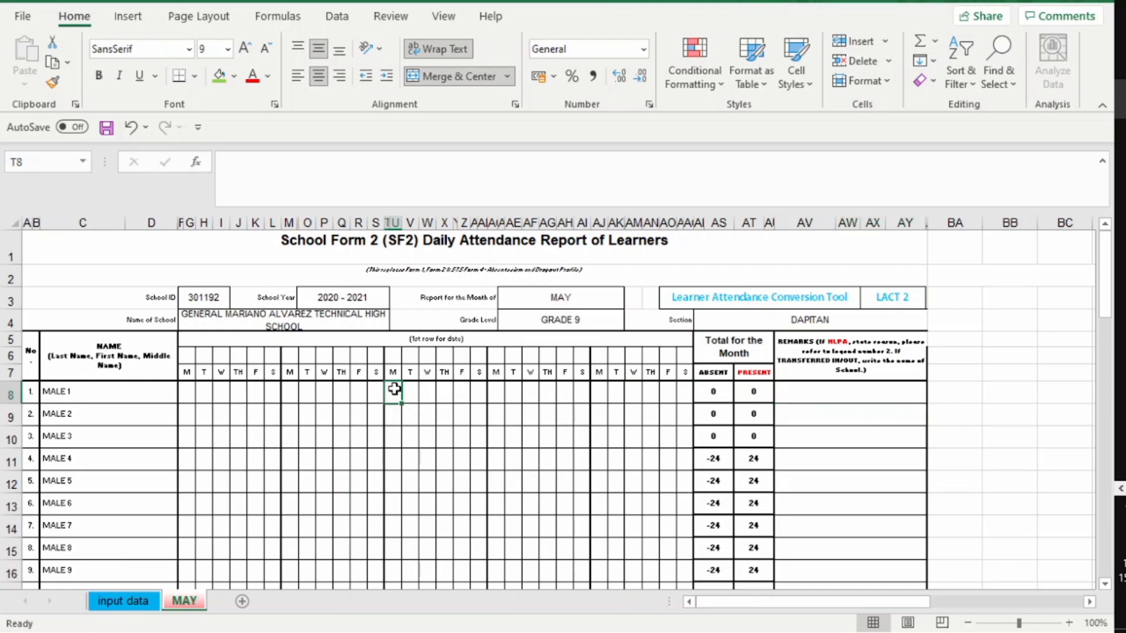
pyautogui.click(209, 297)
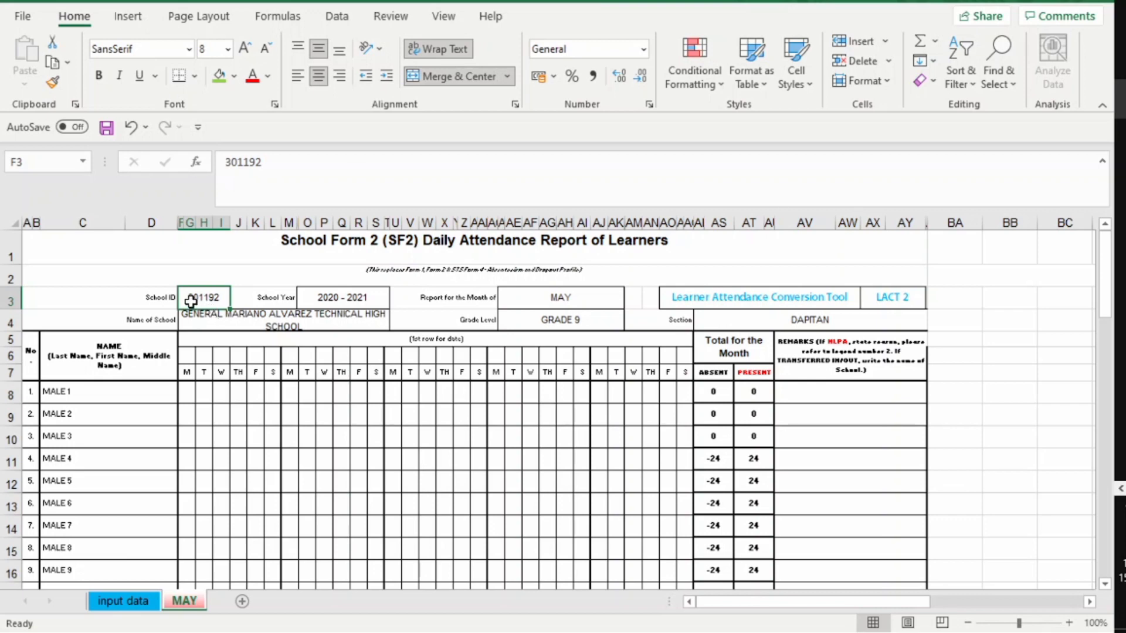
pyautogui.click(206, 316)
pyautogui.click(352, 300)
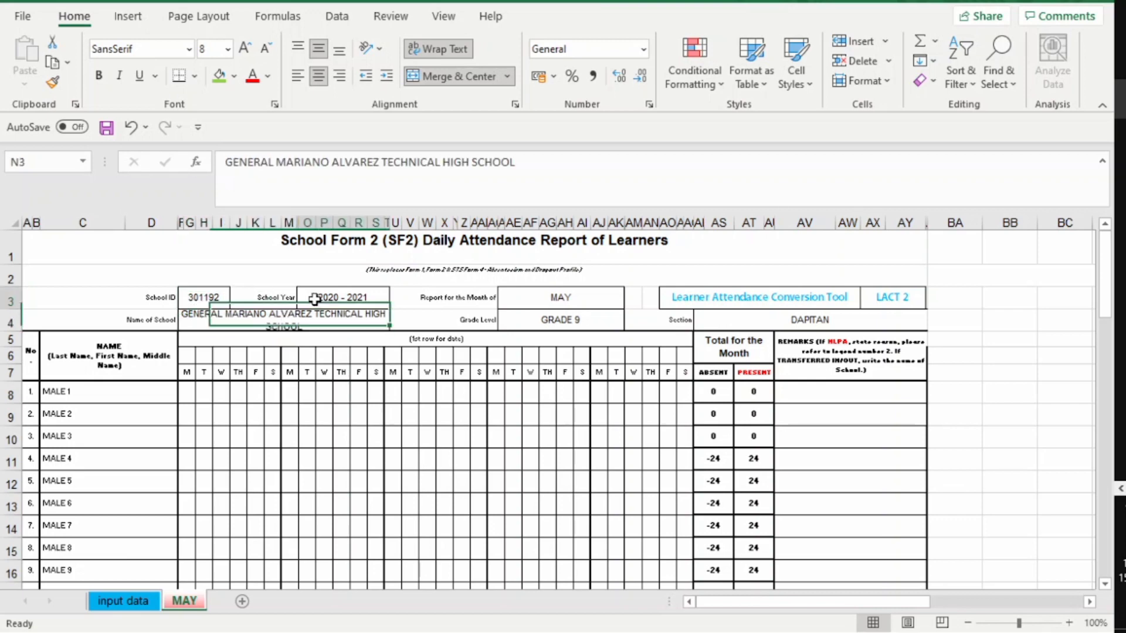
pyautogui.click(533, 300)
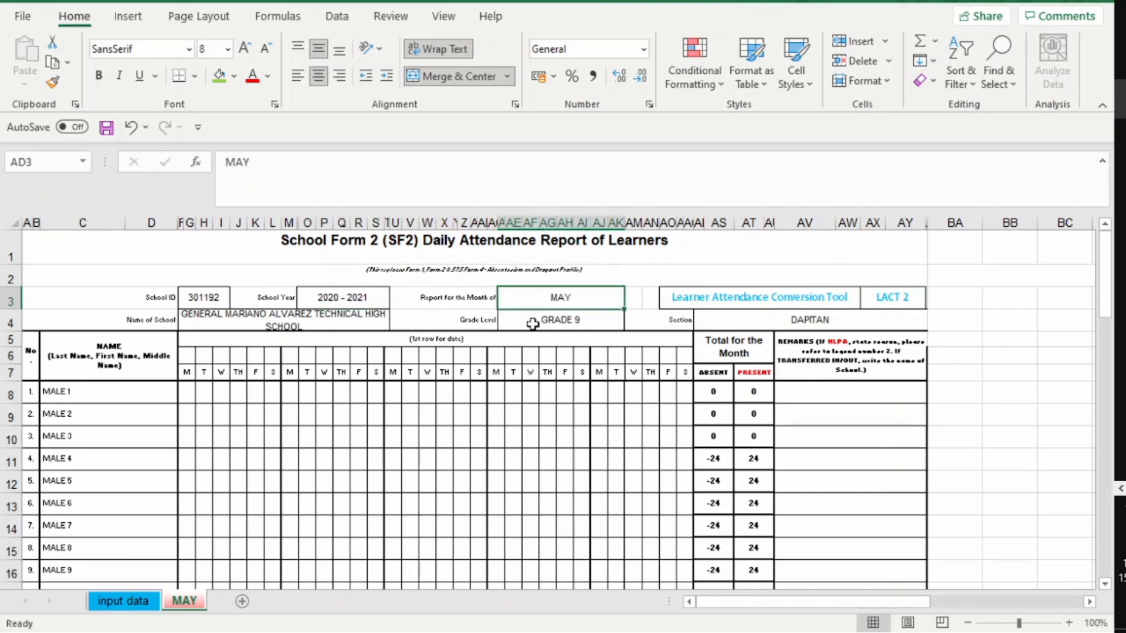
pyautogui.click(532, 324)
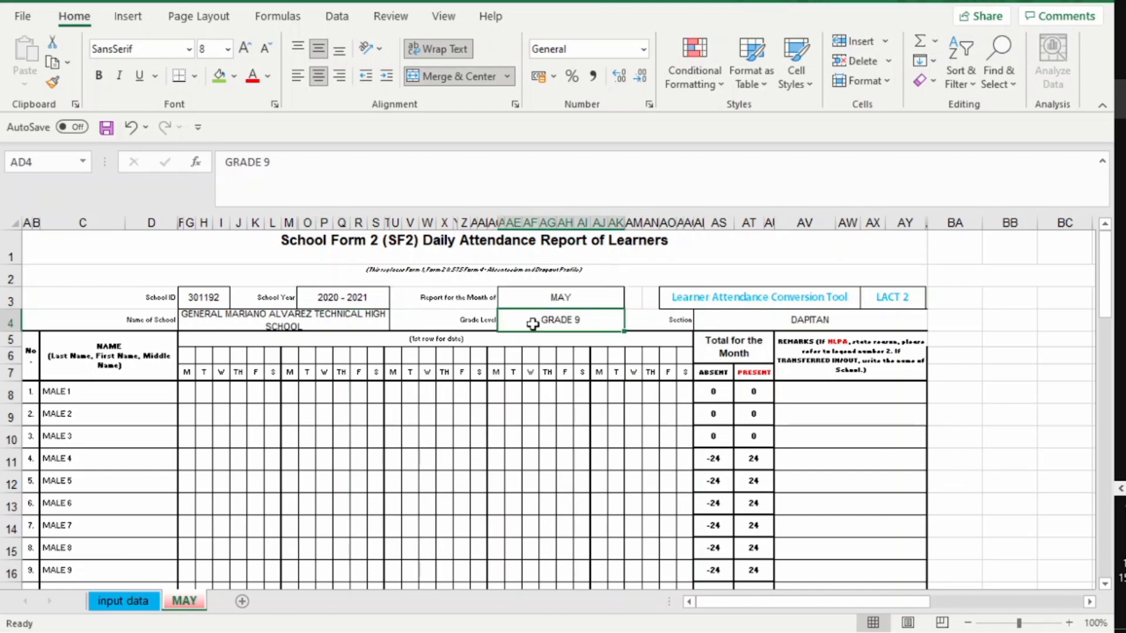
pyautogui.click(788, 321)
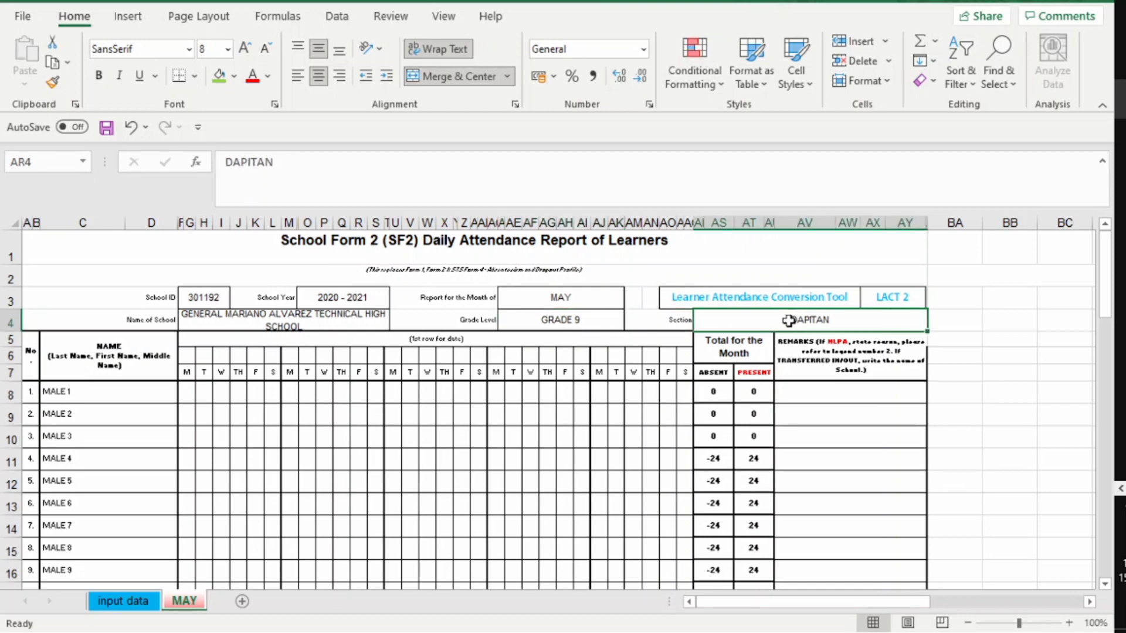
pyautogui.click(102, 393)
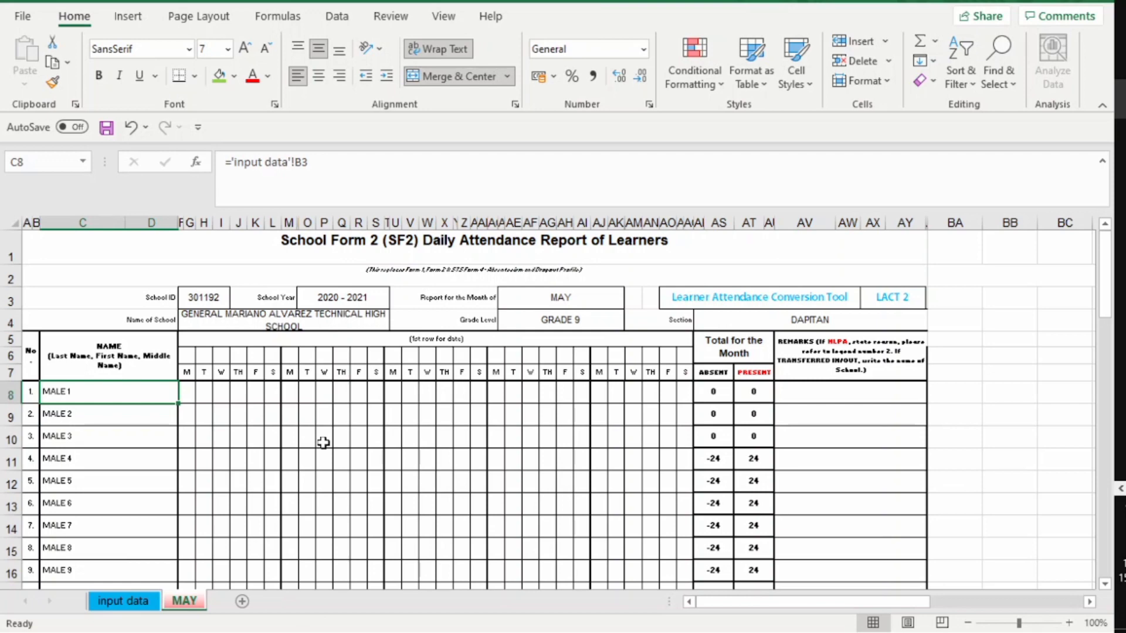
# Step: Open the input data sheet and examine the LACT 2 conversion table and the list of student names
pyautogui.click(119, 604)
pyautogui.scroll(1, 360, 535)
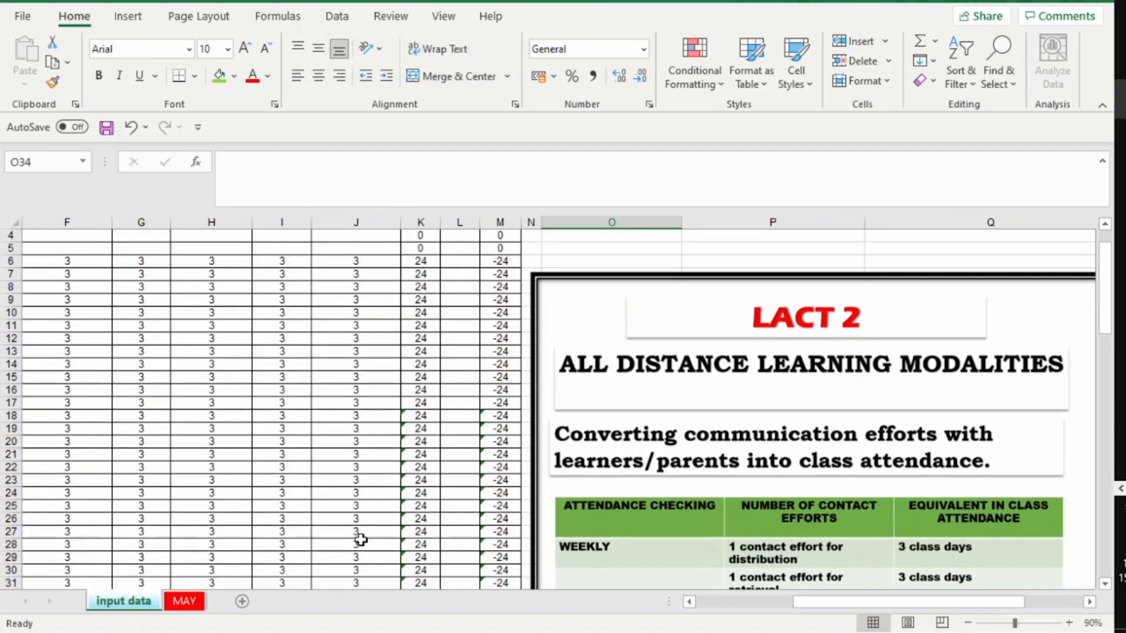
pyautogui.scroll(-1, 359, 535)
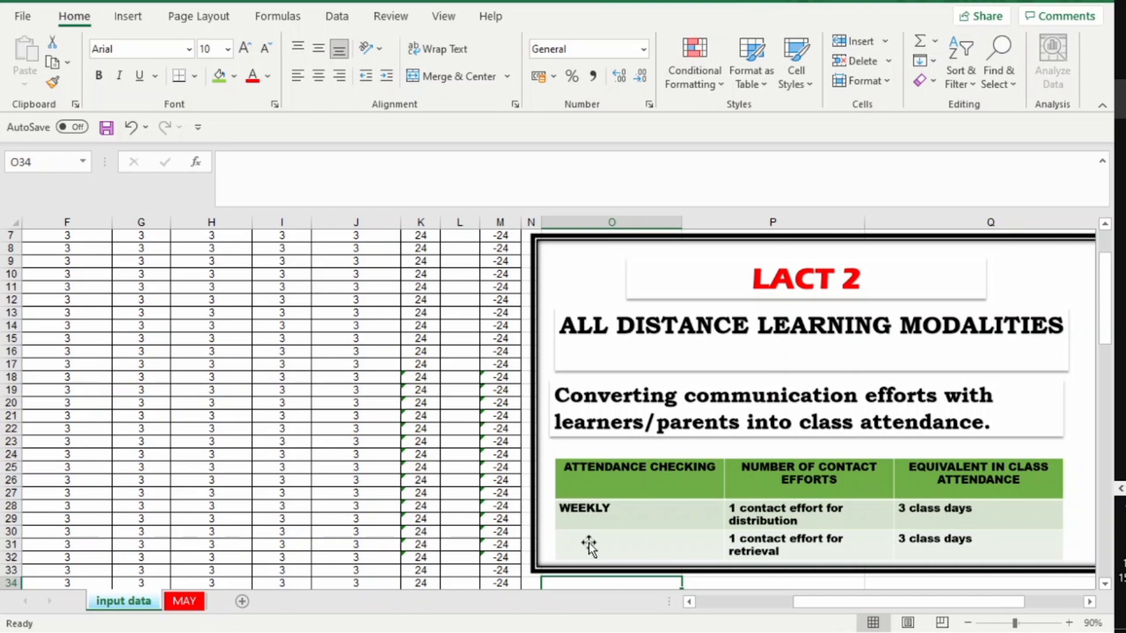
pyautogui.moveTo(860, 599); pyautogui.dragTo(638, 610)
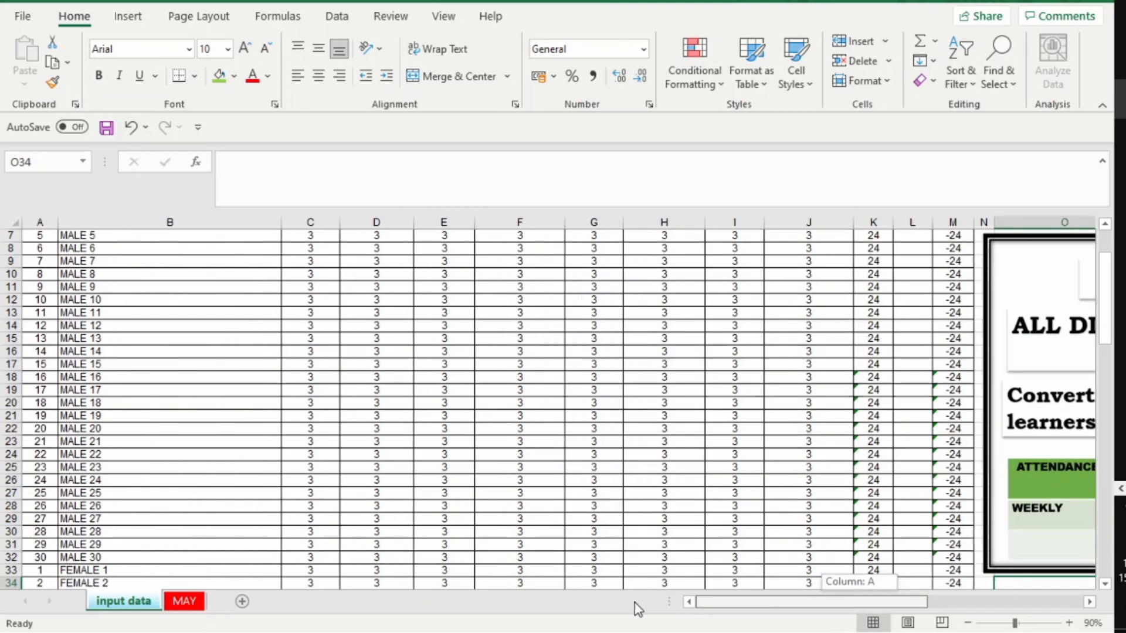
pyautogui.scroll(2, 570, 448)
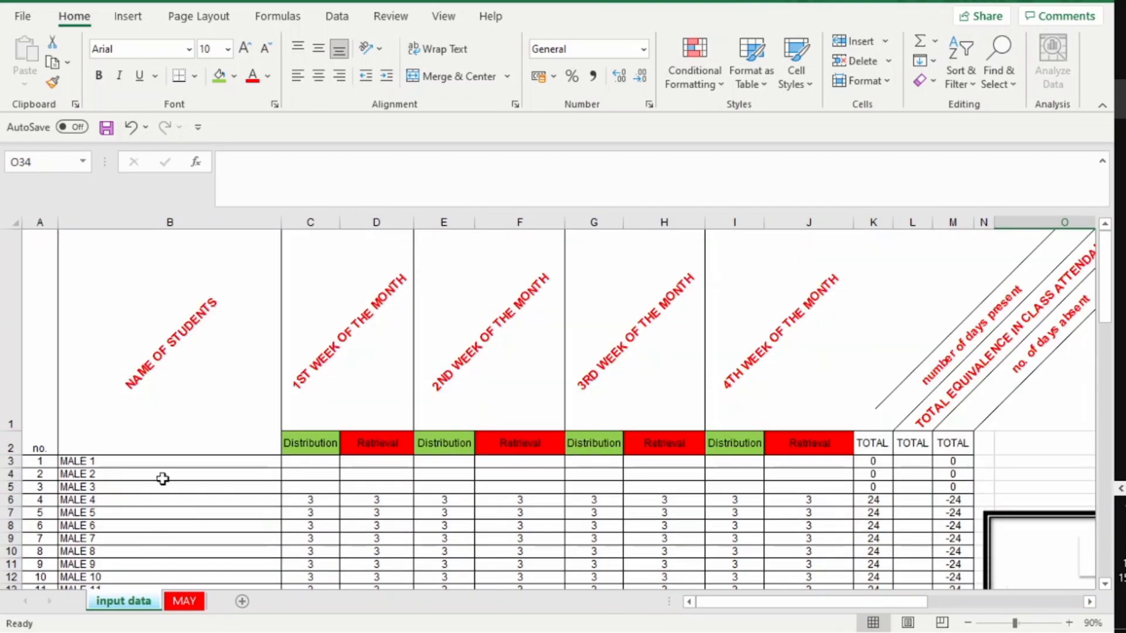
pyautogui.click(125, 461)
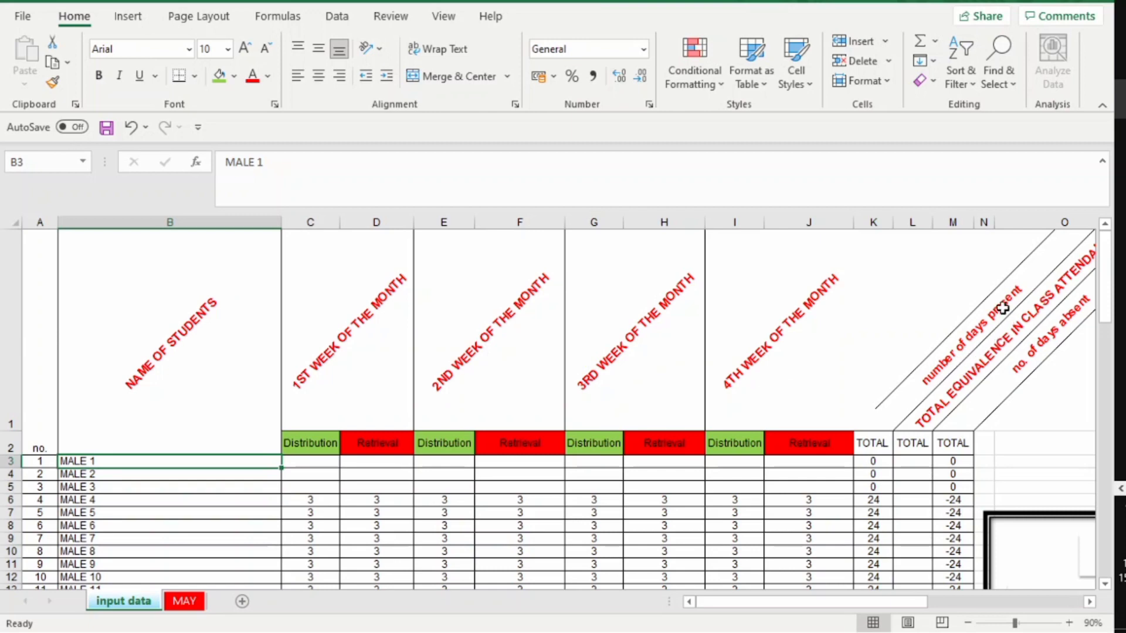
# Step: Enter 24 as MALE 1's total equivalence in class attendance in L3 and fill it down to L62
pyautogui.moveTo(882, 605); pyautogui.dragTo(921, 566)
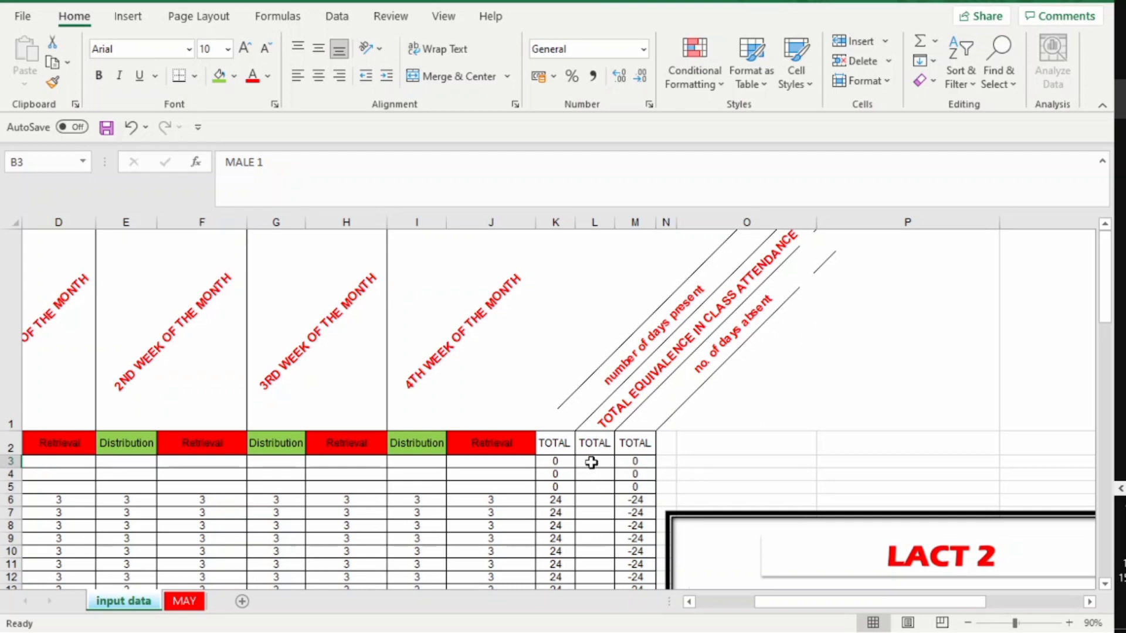
pyautogui.click(593, 463)
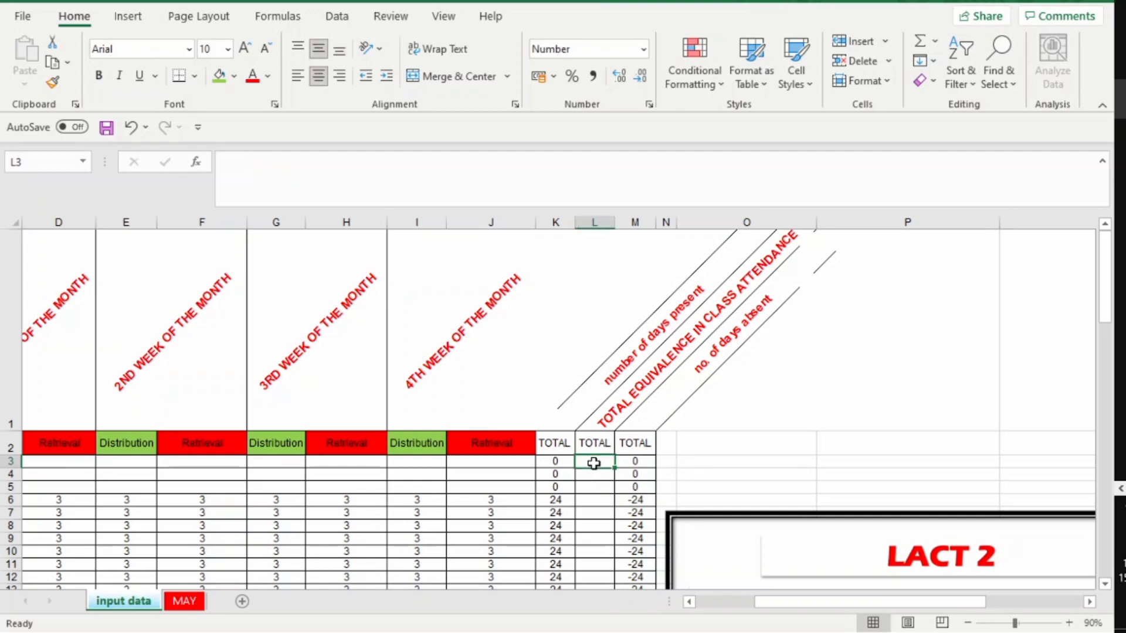
pyautogui.write('24')
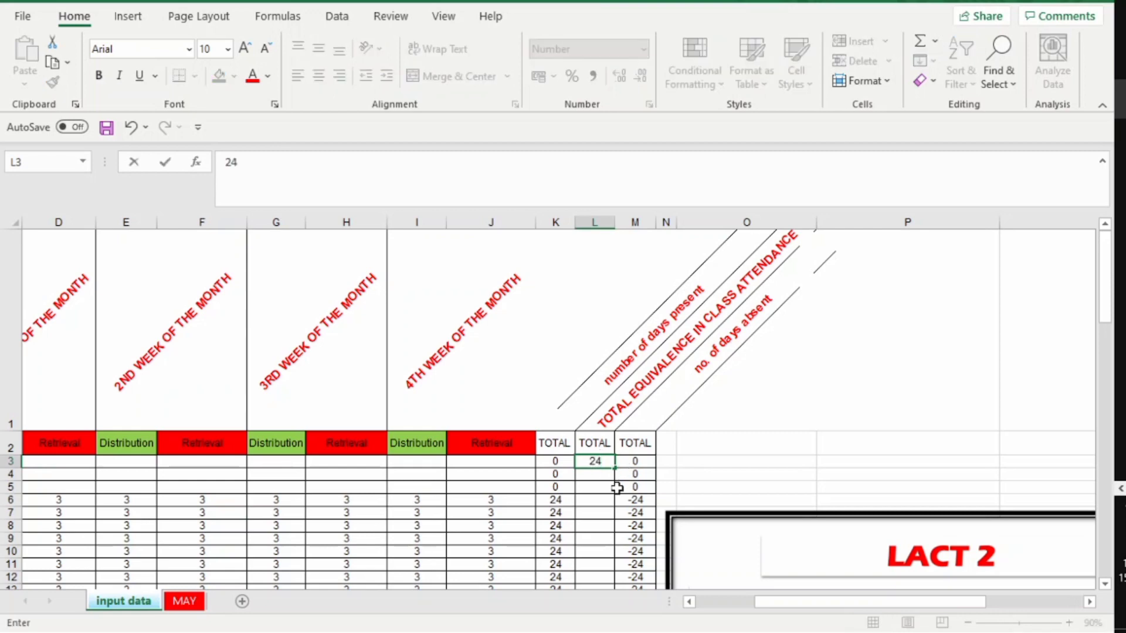
pyautogui.click(598, 474)
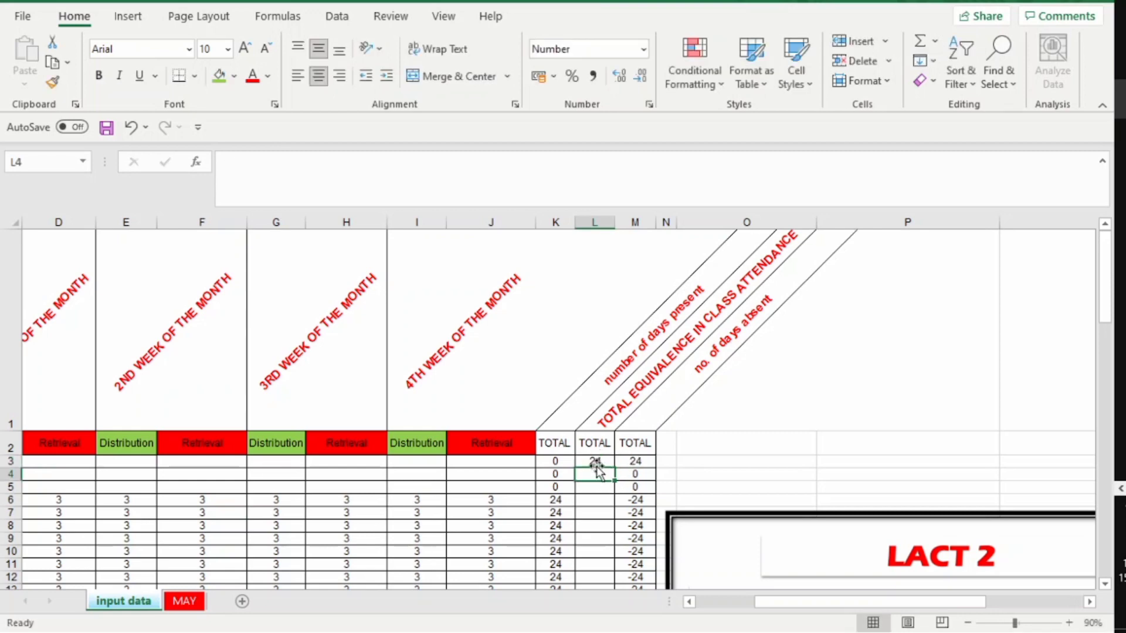
pyautogui.click(597, 462)
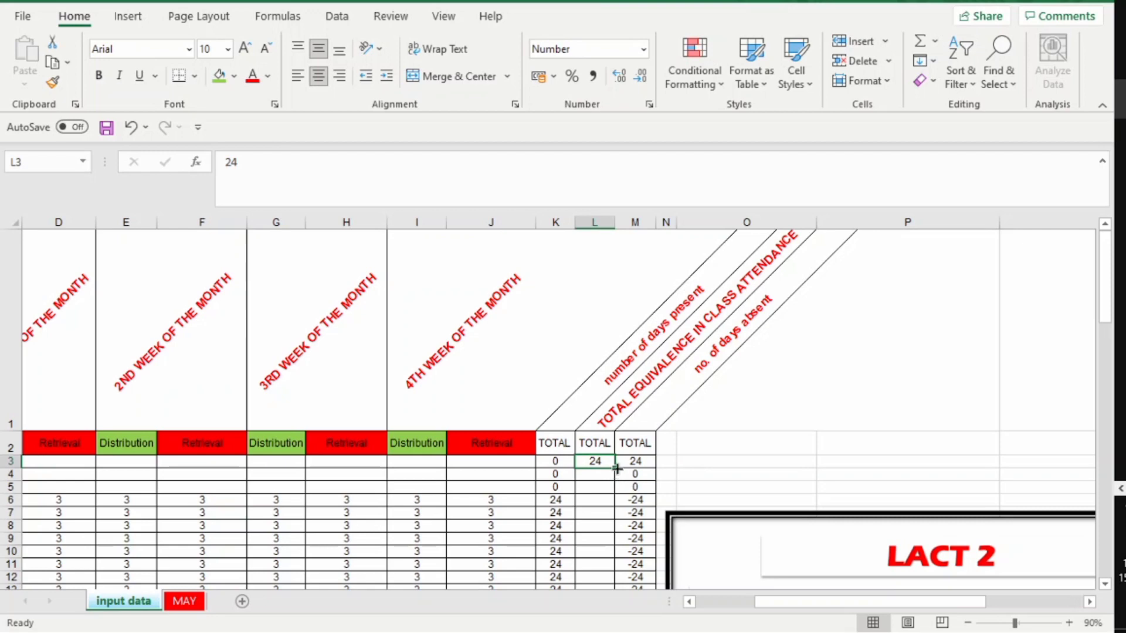
pyautogui.moveTo(616, 468); pyautogui.dragTo(586, 480)
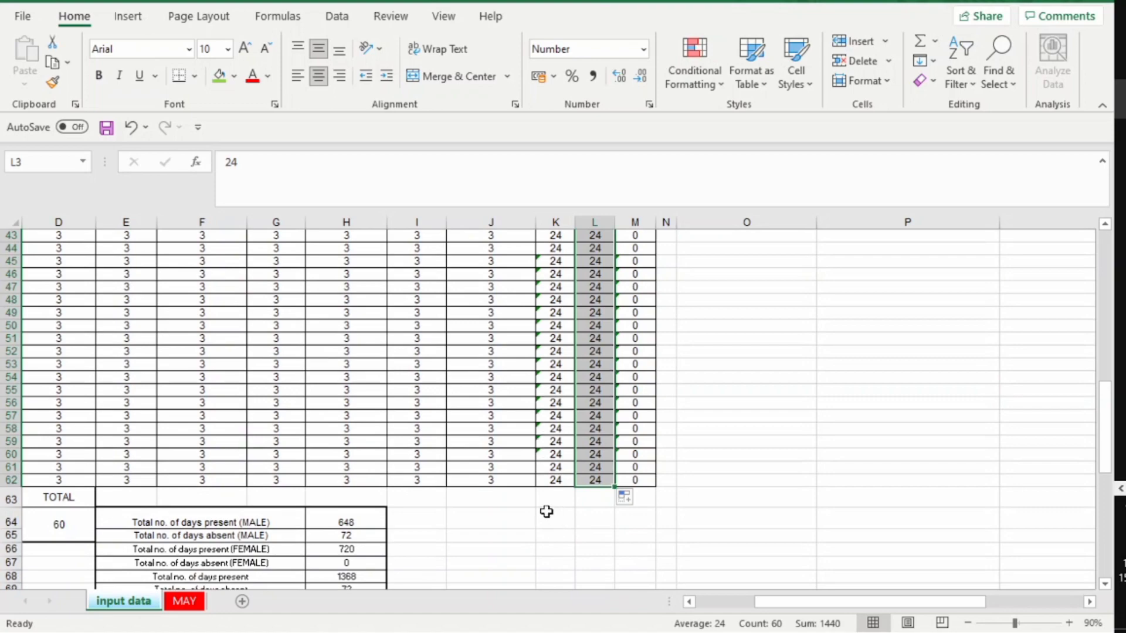
# Step: Enter 3 for MALE 1's distribution and retrieval in the 1st and 2nd weeks of the month (C3:F3)
pyautogui.scroll(12, 557, 527)
pyautogui.scroll(2, 590, 571)
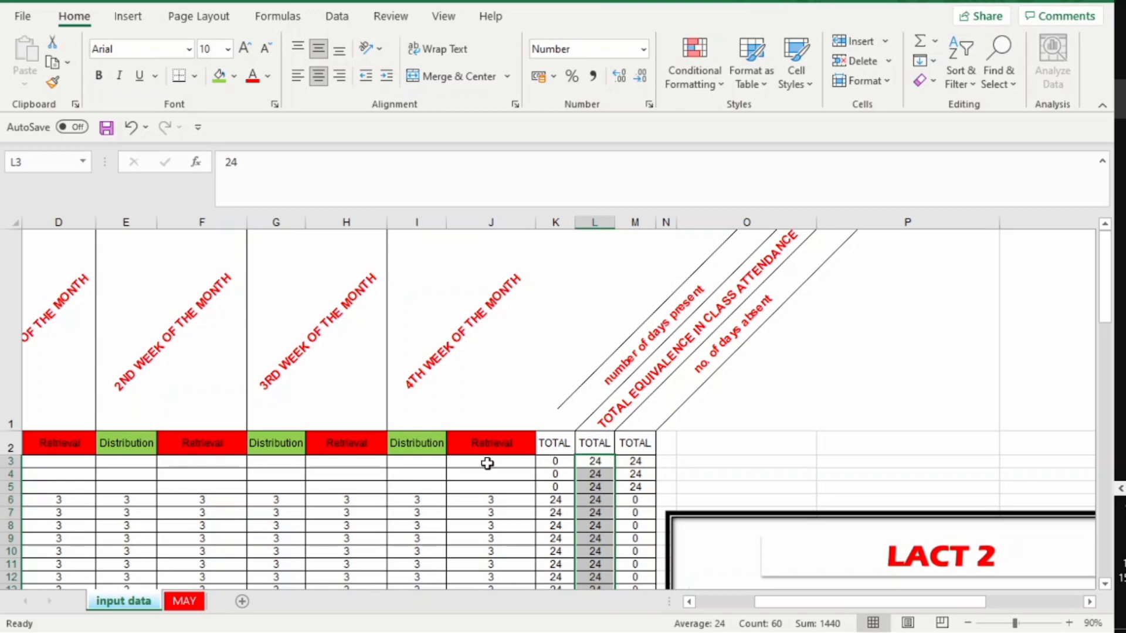
pyautogui.moveTo(846, 604); pyautogui.dragTo(638, 614)
pyautogui.click(310, 462)
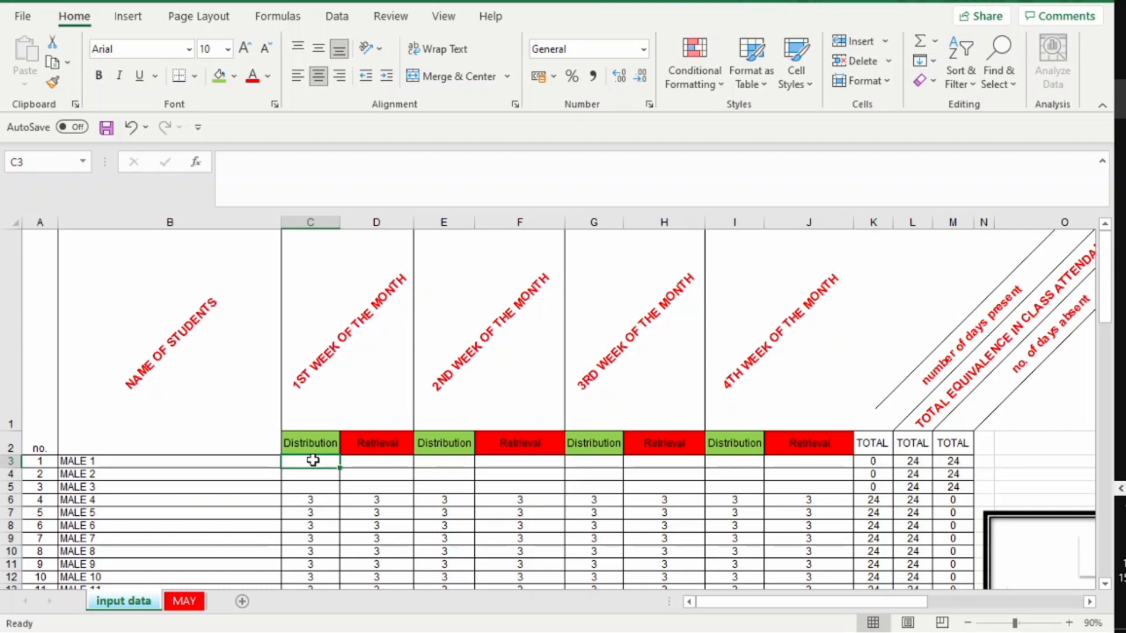
pyautogui.write('3')
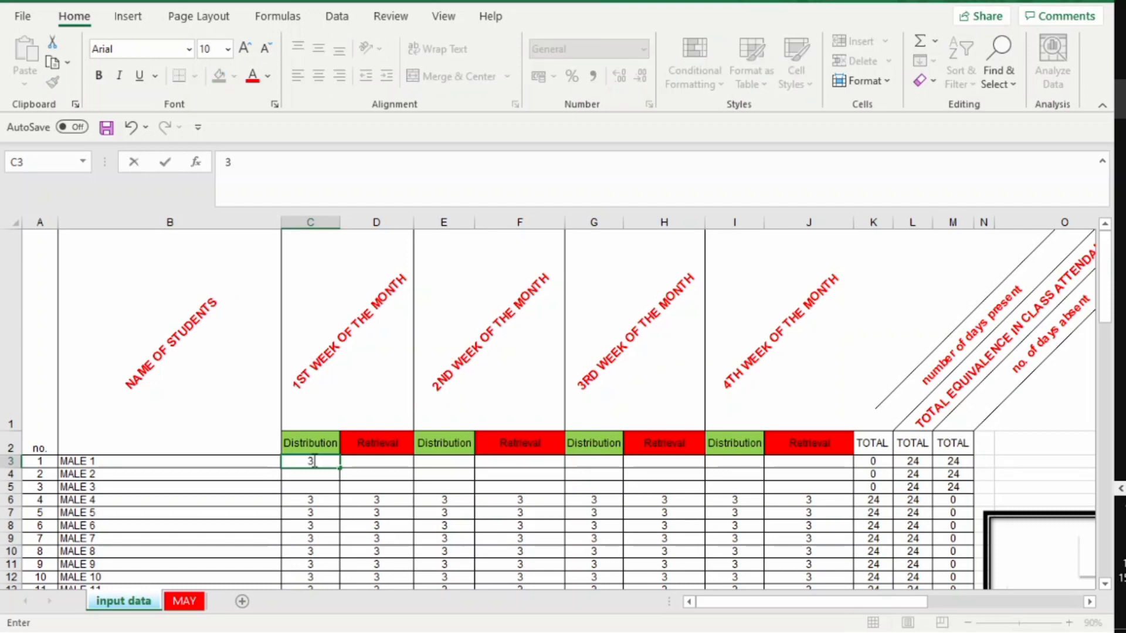
pyautogui.press('Tab')
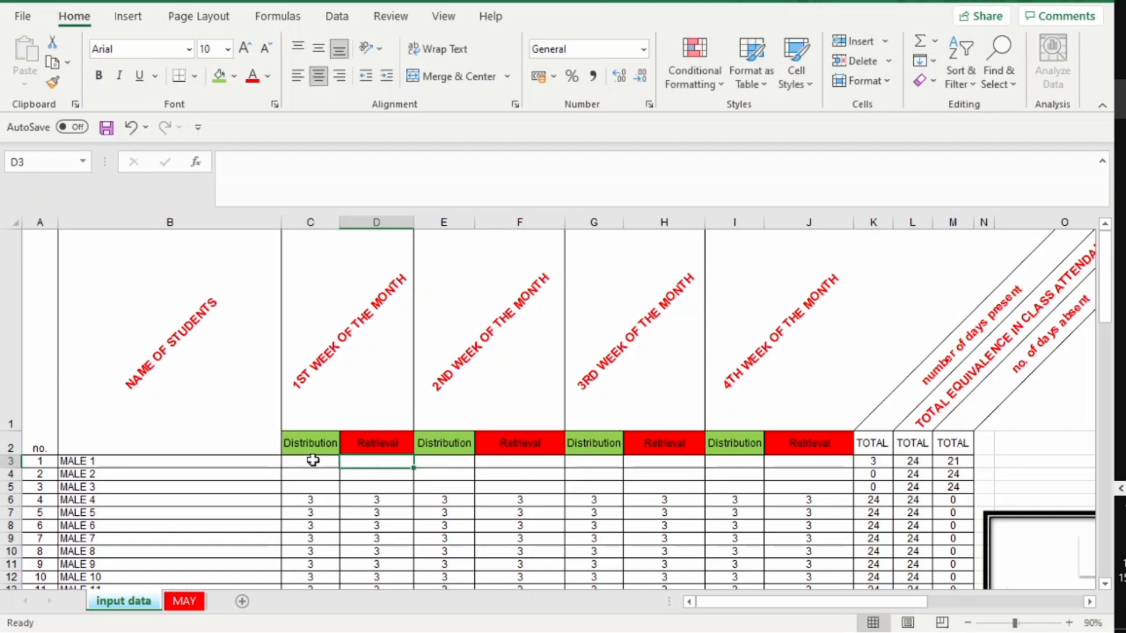
pyautogui.write('3')
pyautogui.press('Tab')
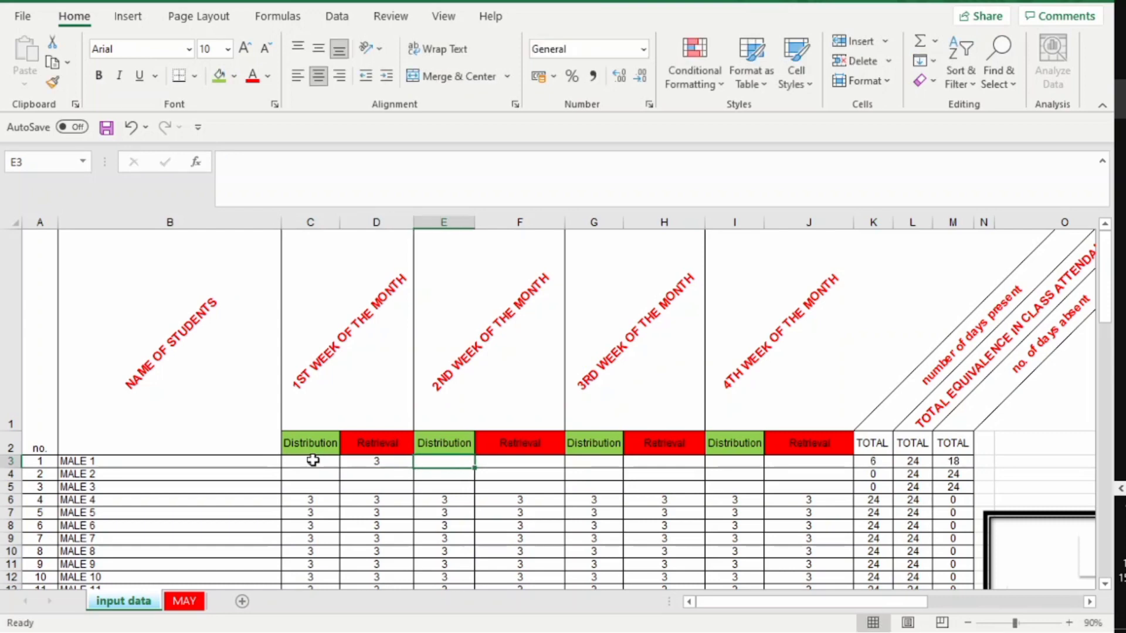
pyautogui.write('3')
pyautogui.press('Tab')
pyautogui.press('Tab')
pyautogui.write('3')
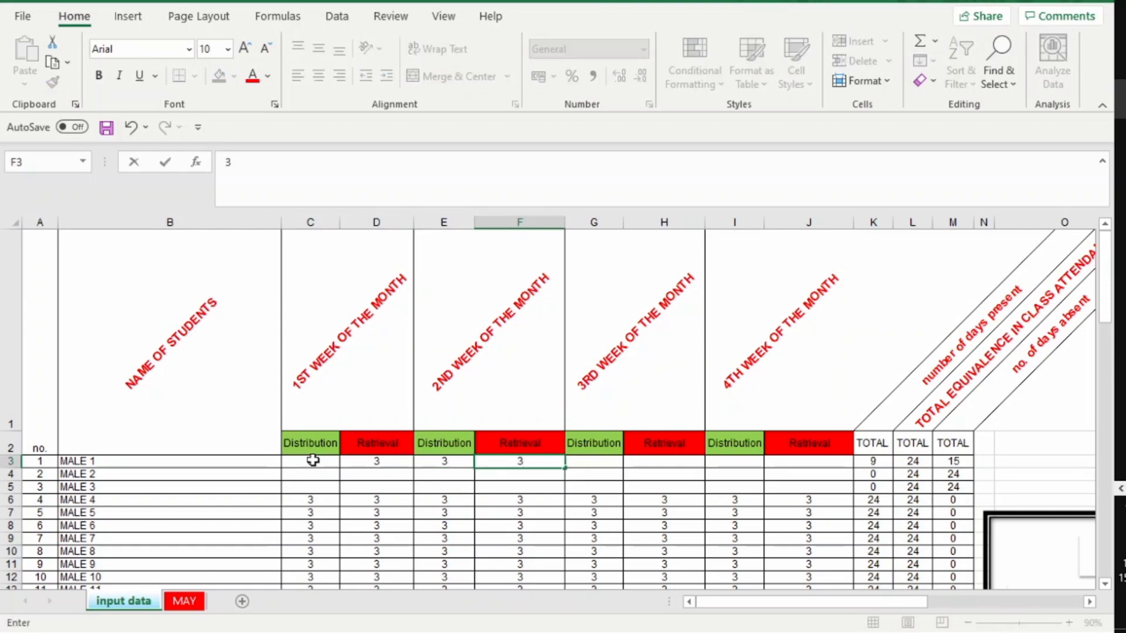
pyautogui.press('Tab')
# Step: Enter 3 for MALE 1's 3rd- and 4th-week distribution and retrieval (G3:J3), and check the row's attendance totals
pyautogui.write('3')
pyautogui.press('Tab')
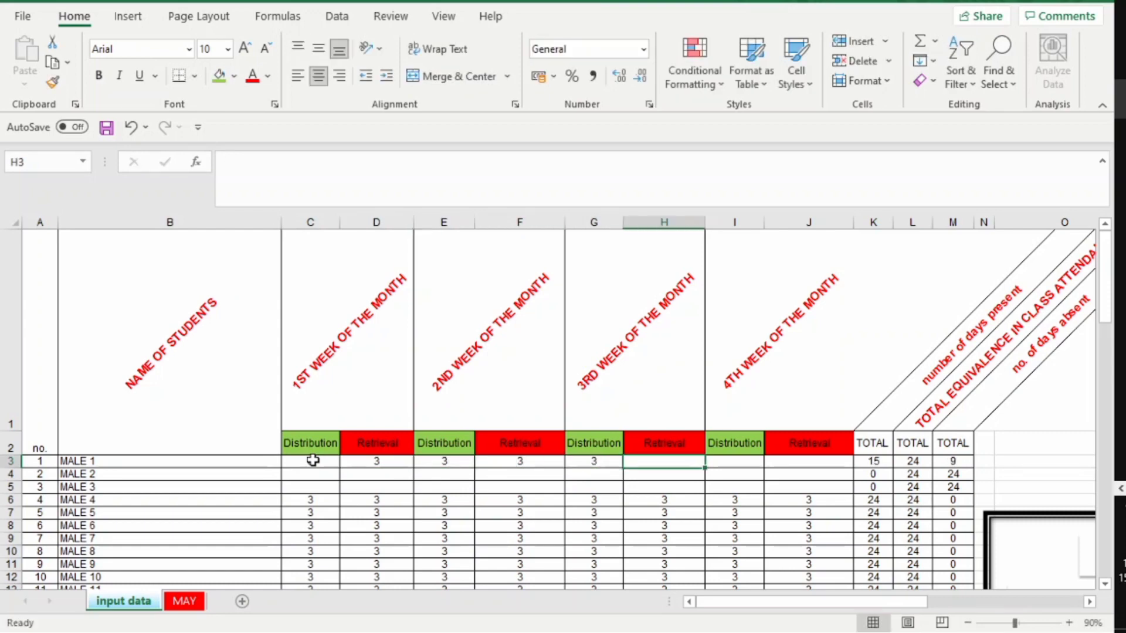
pyautogui.write('3')
pyautogui.press('Tab')
pyautogui.write('3')
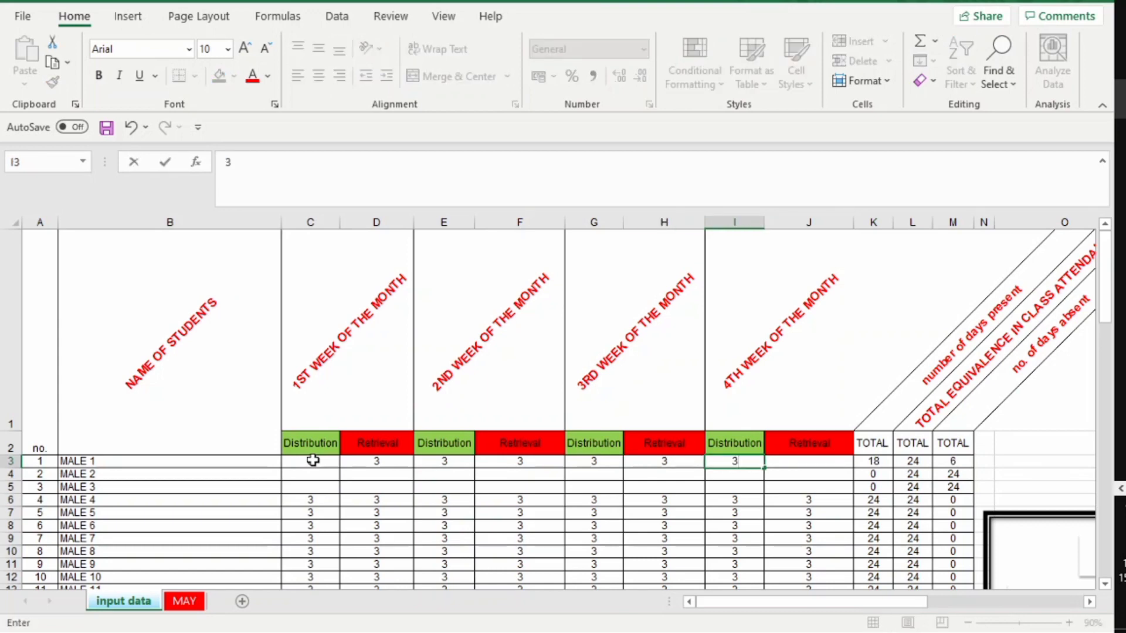
pyautogui.press('Tab')
pyautogui.write('3')
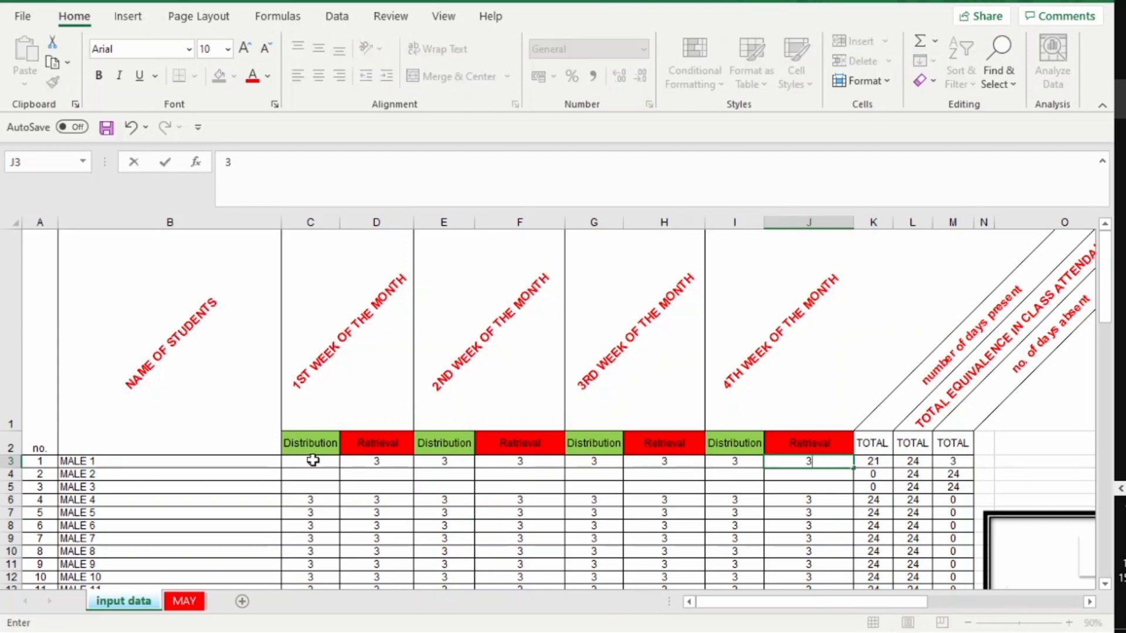
pyautogui.press('Tab')
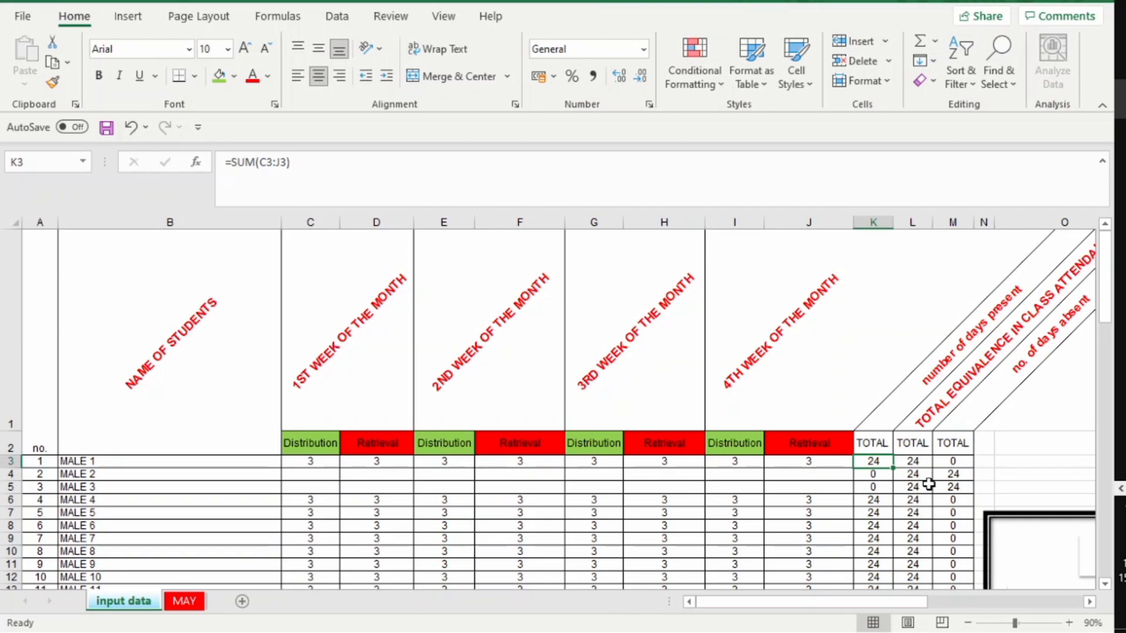
pyautogui.click(919, 462)
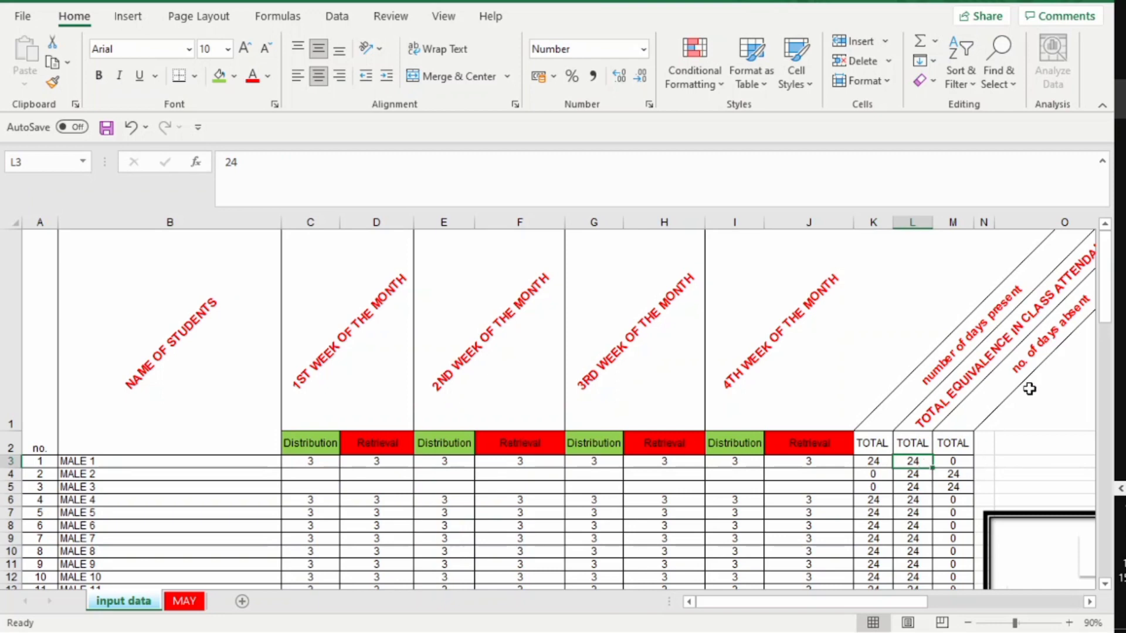
pyautogui.click(951, 462)
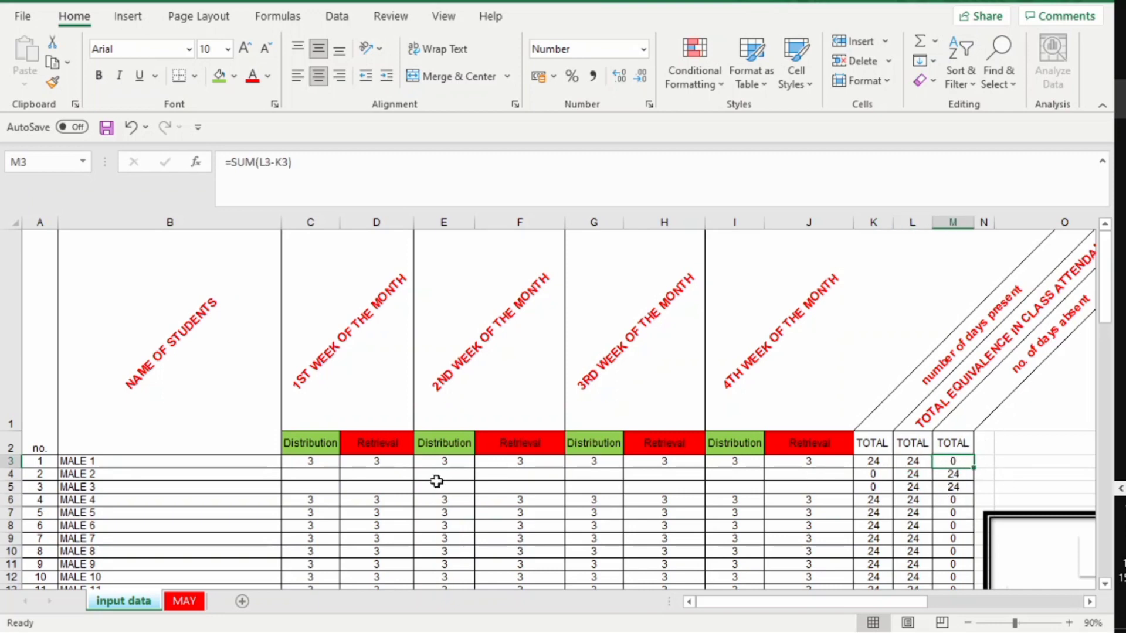
# Step: Enter 3 and 0 for MALE 2's 1st-week distribution and retrieval, and 3 for both 2nd-week entries (C4:F4)
pyautogui.click(305, 476)
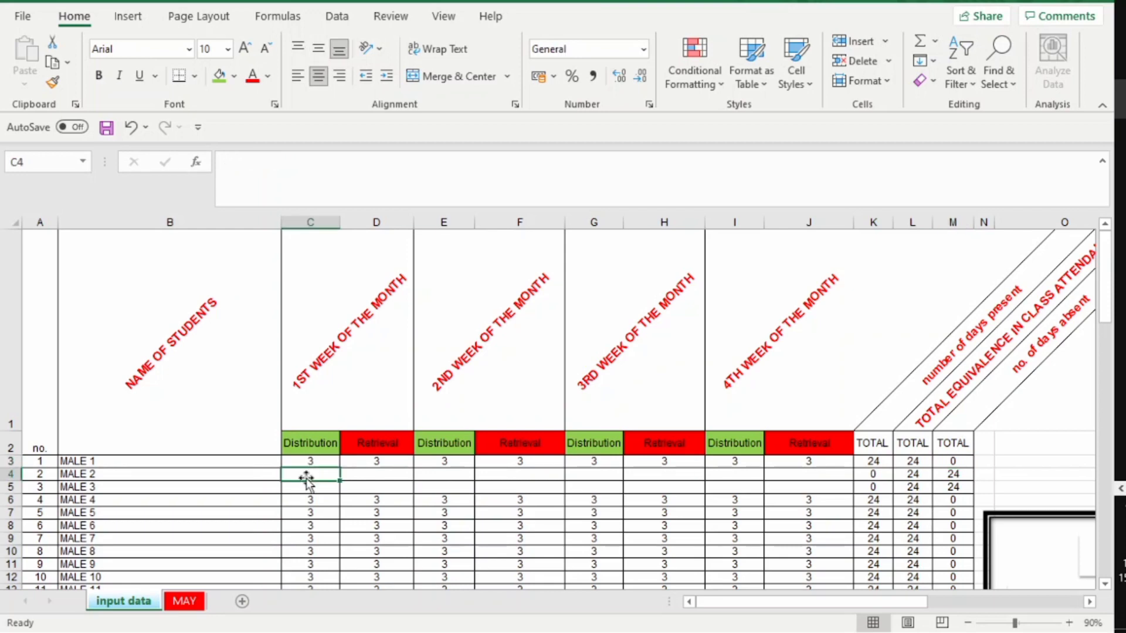
pyautogui.write('3')
pyautogui.press('Tab')
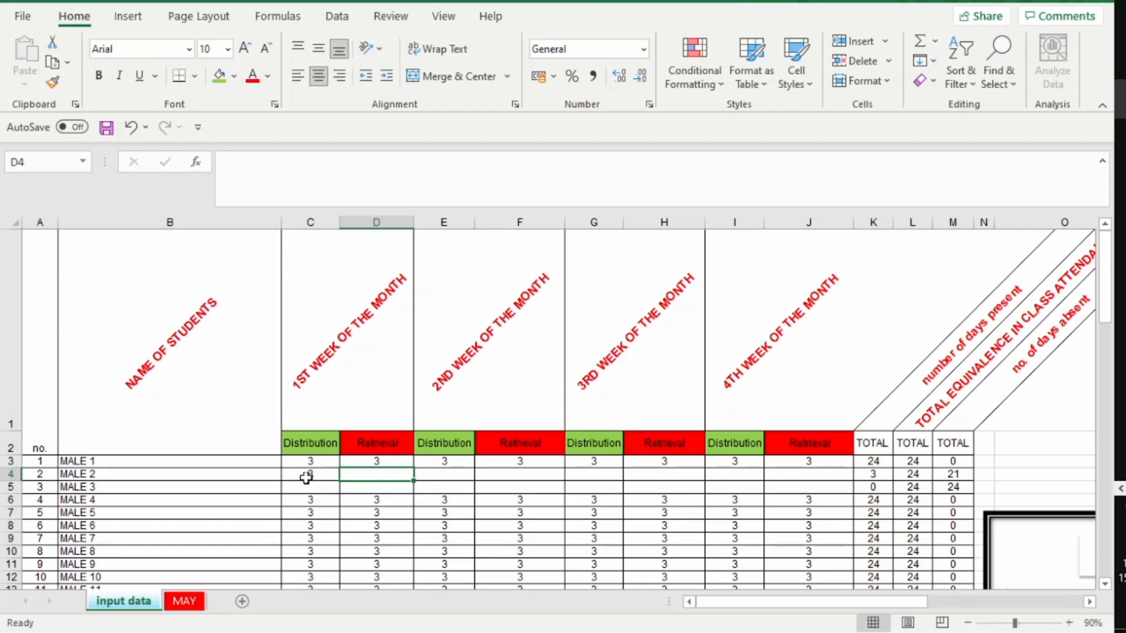
pyautogui.write('0')
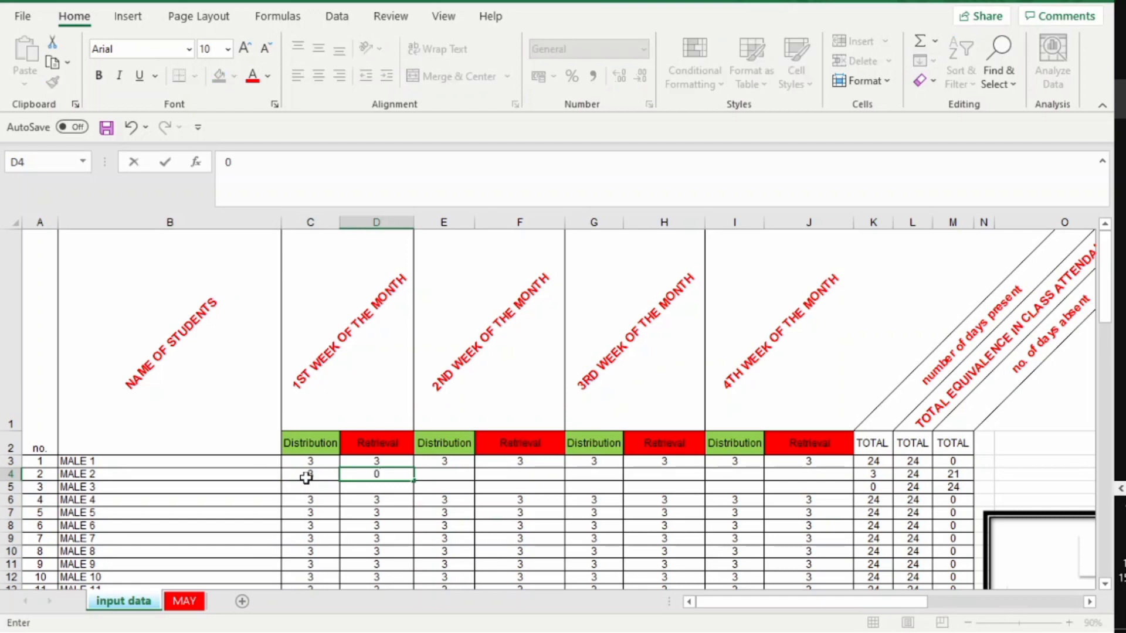
pyautogui.press('Tab')
pyautogui.write('3')
pyautogui.press('Tab')
pyautogui.write('3')
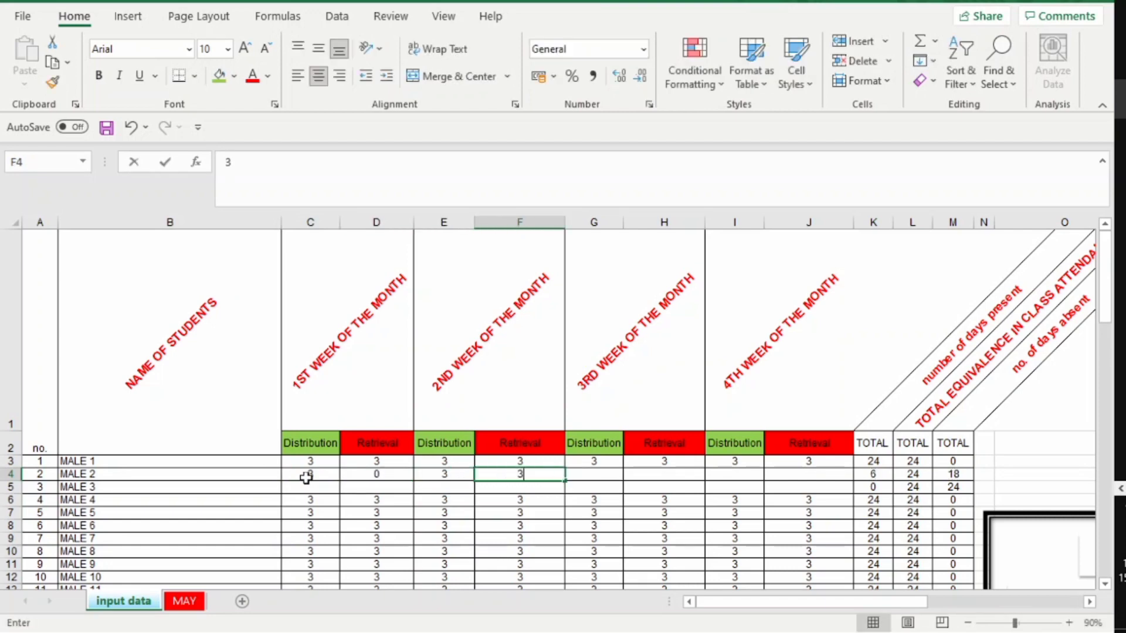
# Step: Enter 0 and 3 for MALE 2's 3rd week and 3 and 0 for the 4th week (G4:J4), and check the days absent total
pyautogui.press('Tab')
pyautogui.write('0')
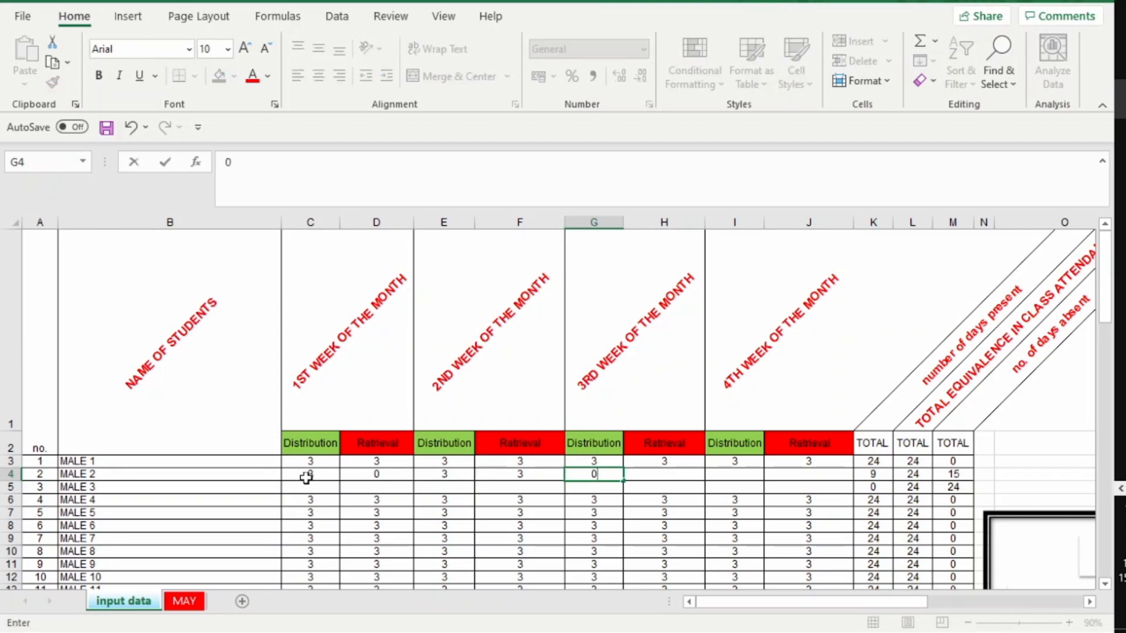
pyautogui.press('Tab')
pyautogui.write('3')
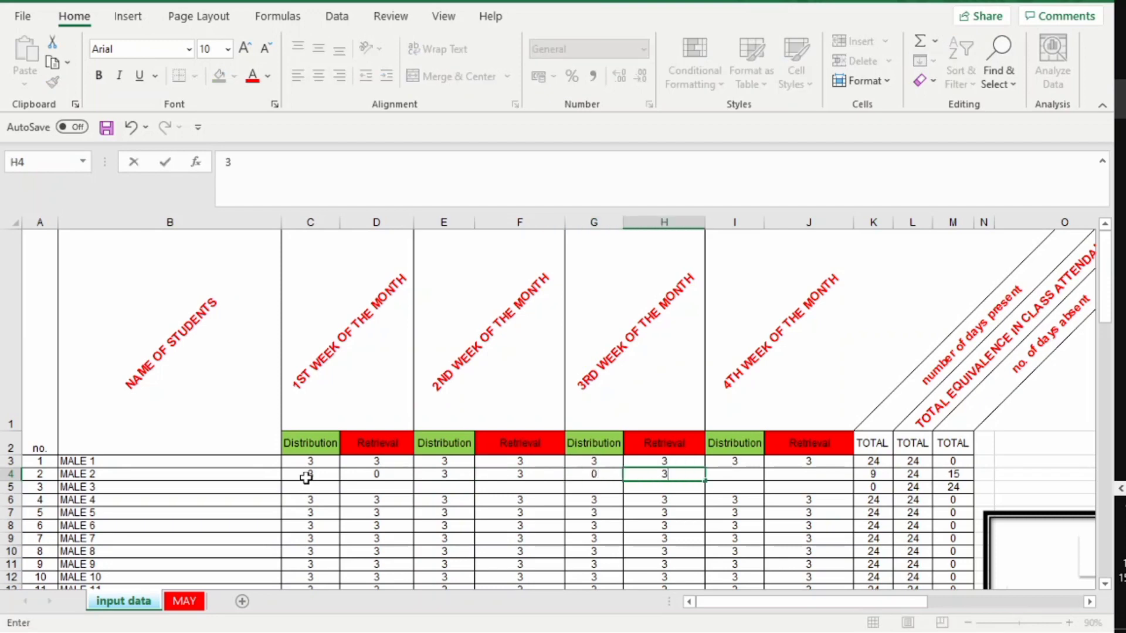
pyautogui.press('Tab')
pyautogui.write('3')
pyautogui.press('Tab')
pyautogui.write('0')
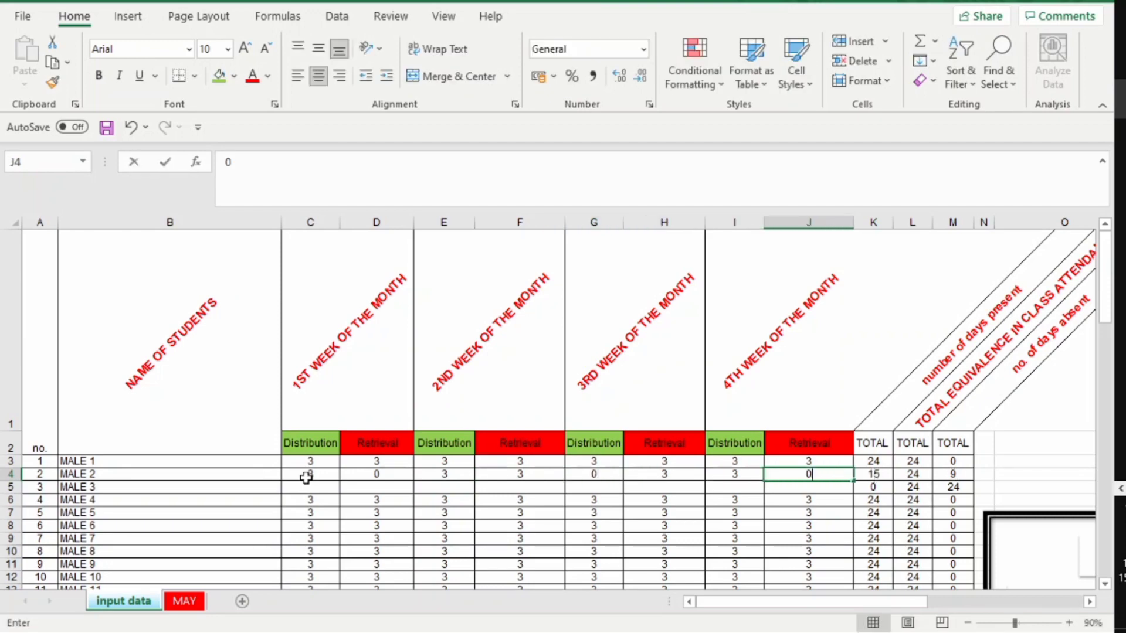
pyautogui.press('Tab')
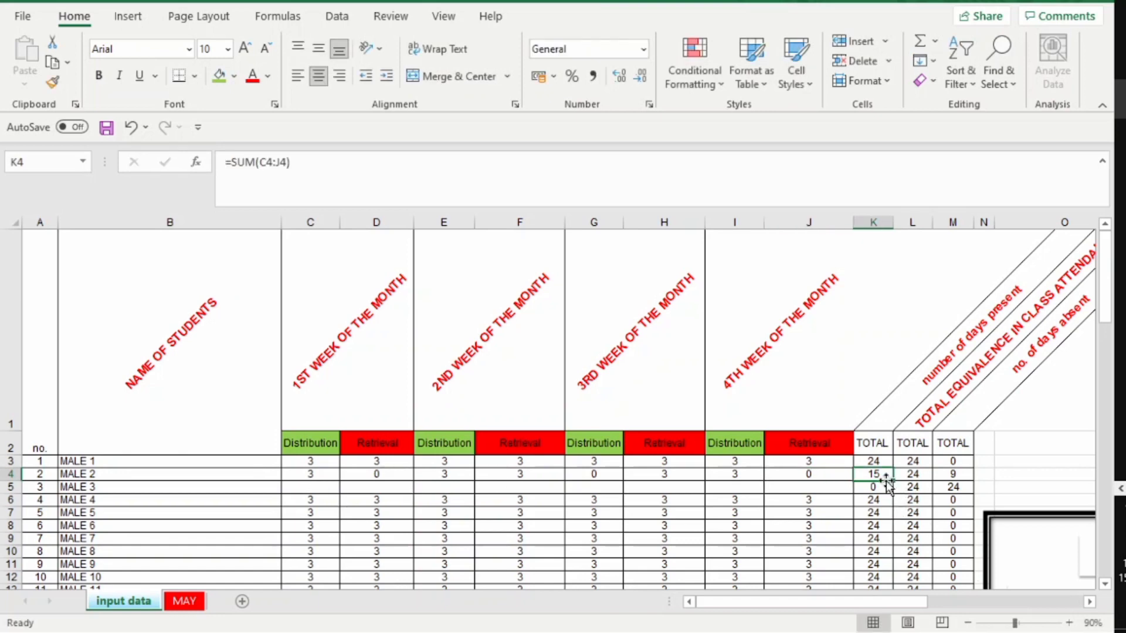
pyautogui.click(954, 476)
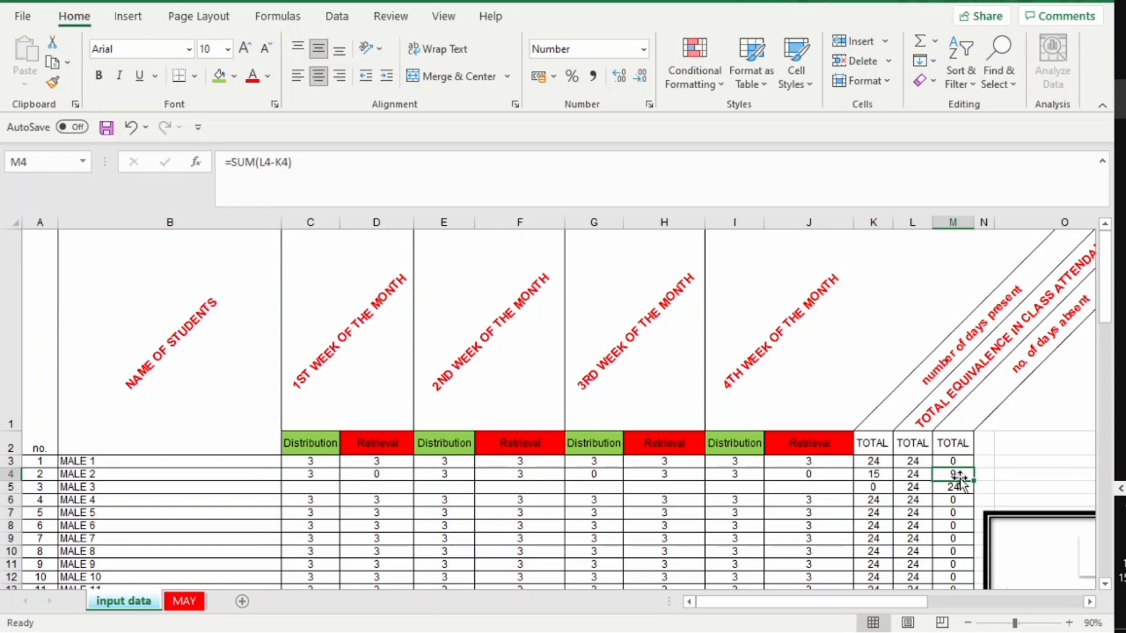
# Step: Set MALE 3's total equivalence to 21 in L5 and enter 3 for the 4th-week distribution and both 3rd-week entries (G5:I5)
pyautogui.click(915, 486)
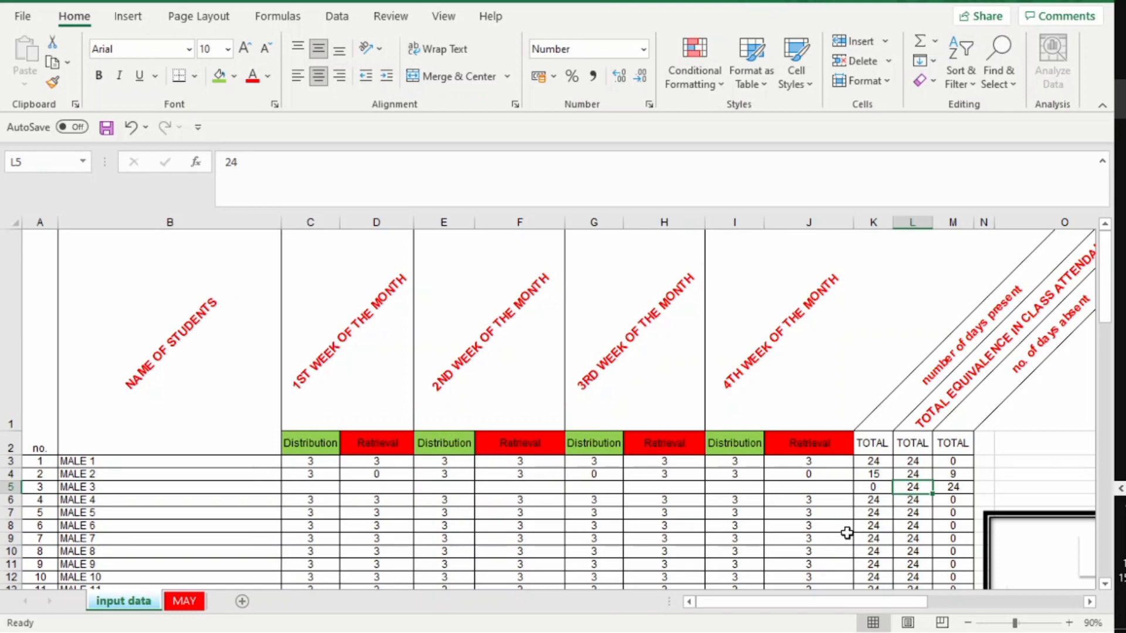
pyautogui.write('2')
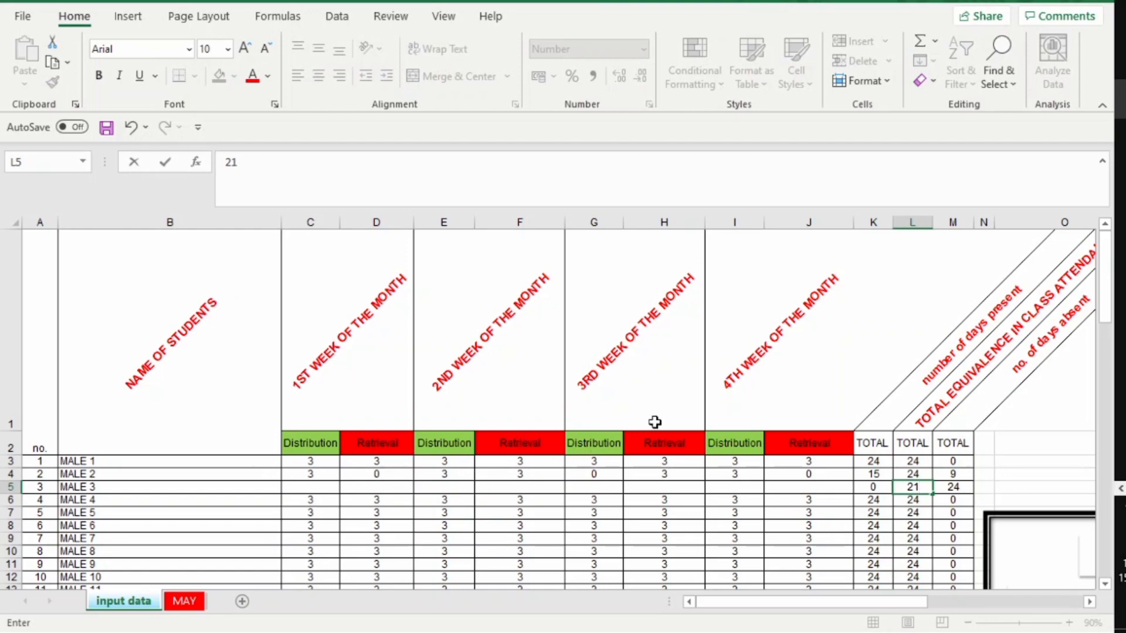
pyautogui.click(730, 485)
pyautogui.write('3')
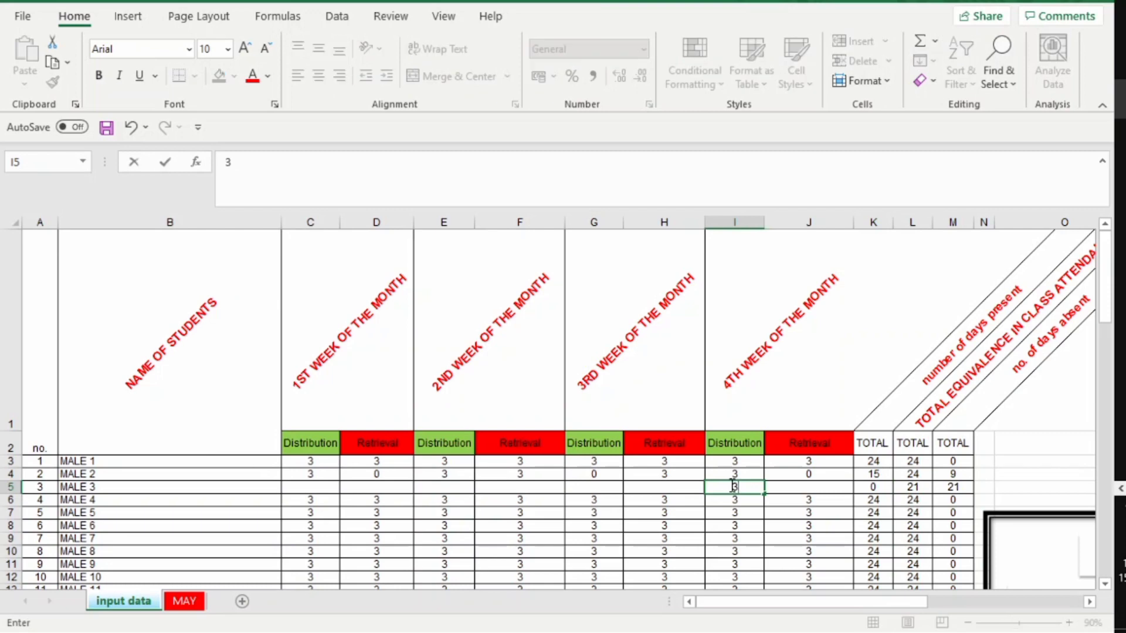
pyautogui.press('Left')
pyautogui.write('3')
pyautogui.press('Left')
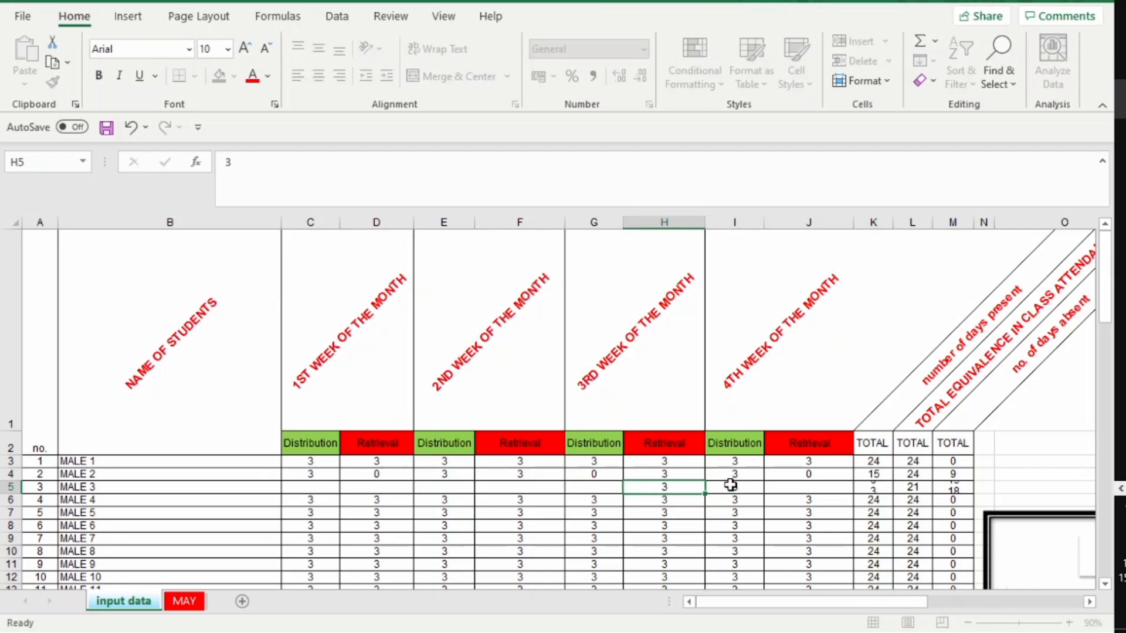
pyautogui.write('3')
pyautogui.press('Left')
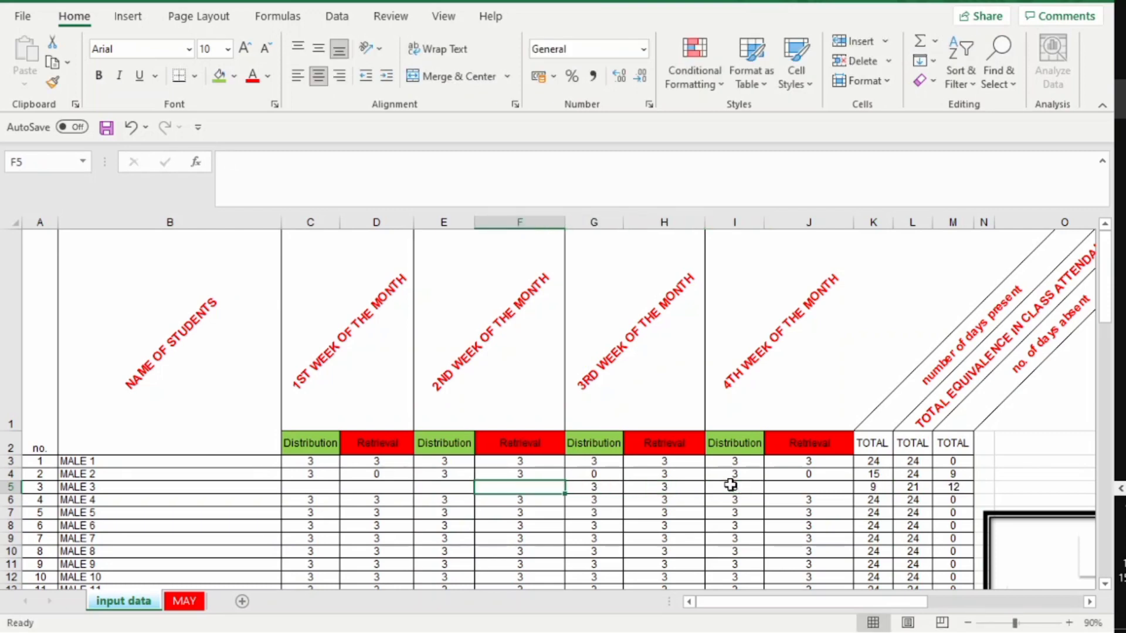
# Step: Enter 3 for MALE 3's distribution and retrieval in the 2nd and 1st weeks of the month (C5:F5)
pyautogui.write('3')
pyautogui.press('Left')
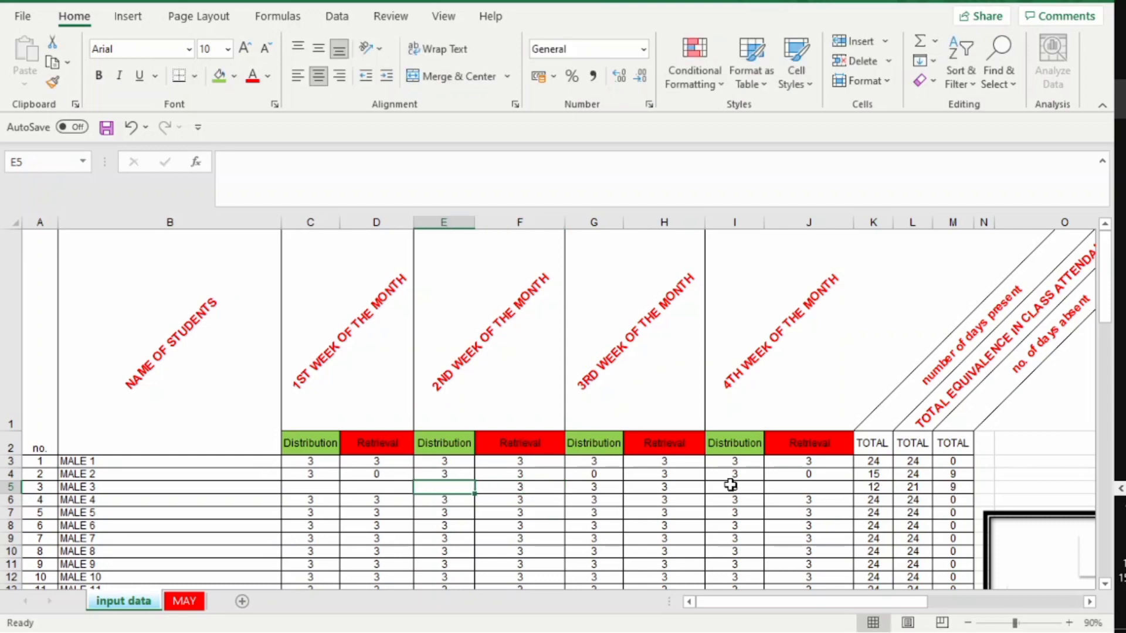
pyautogui.write('3')
pyautogui.press('Left')
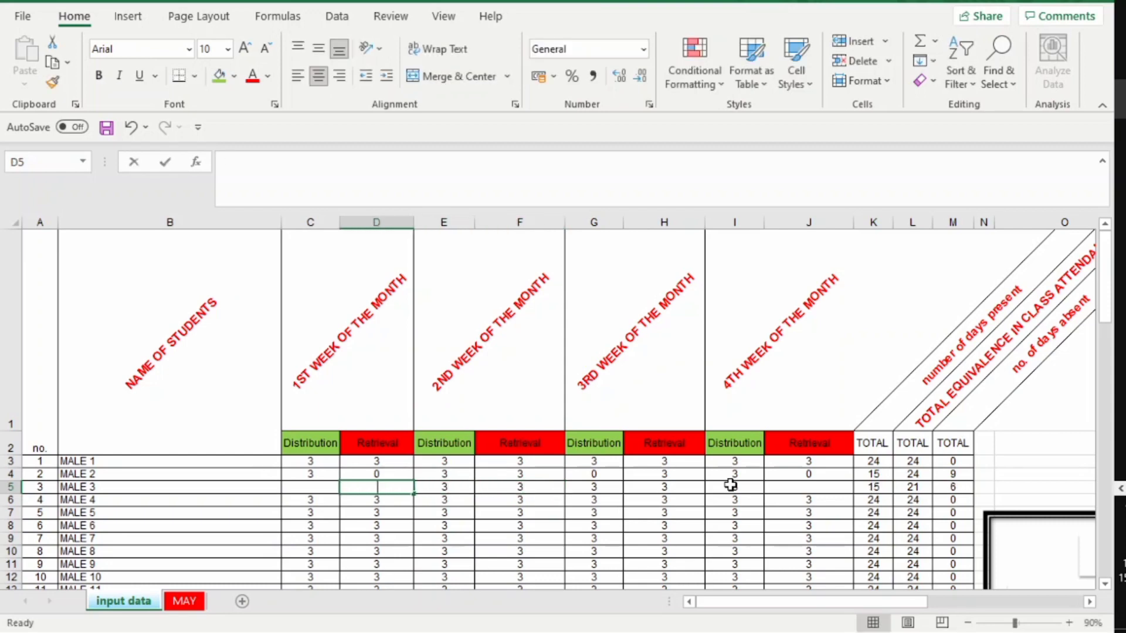
pyautogui.write('3')
pyautogui.press('Left')
pyautogui.write('2')
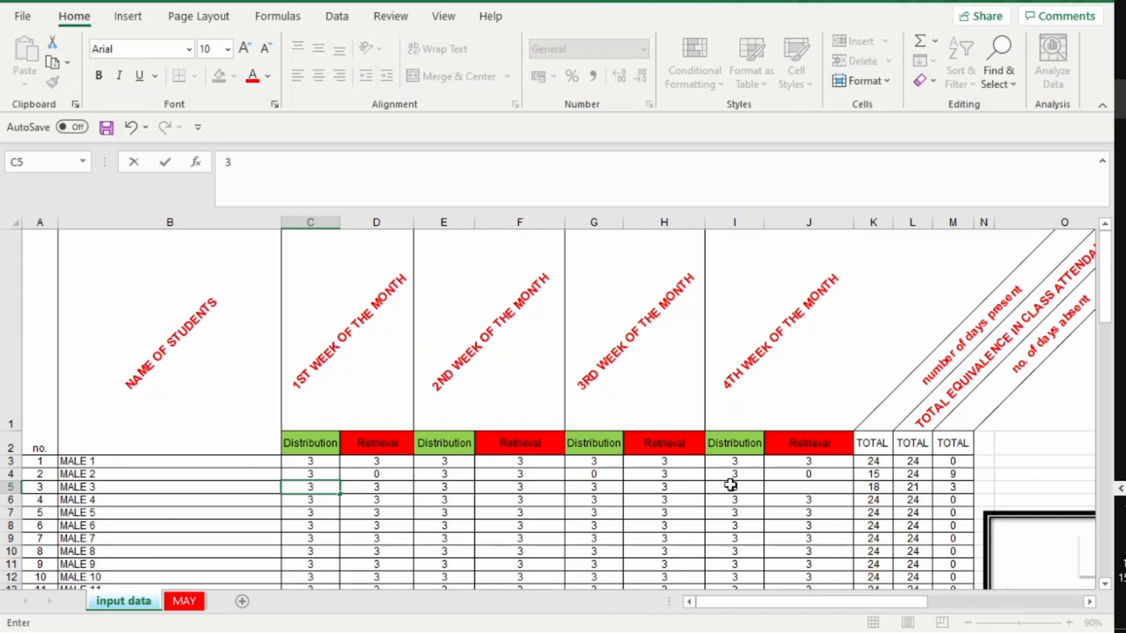
pyautogui.press('Return')
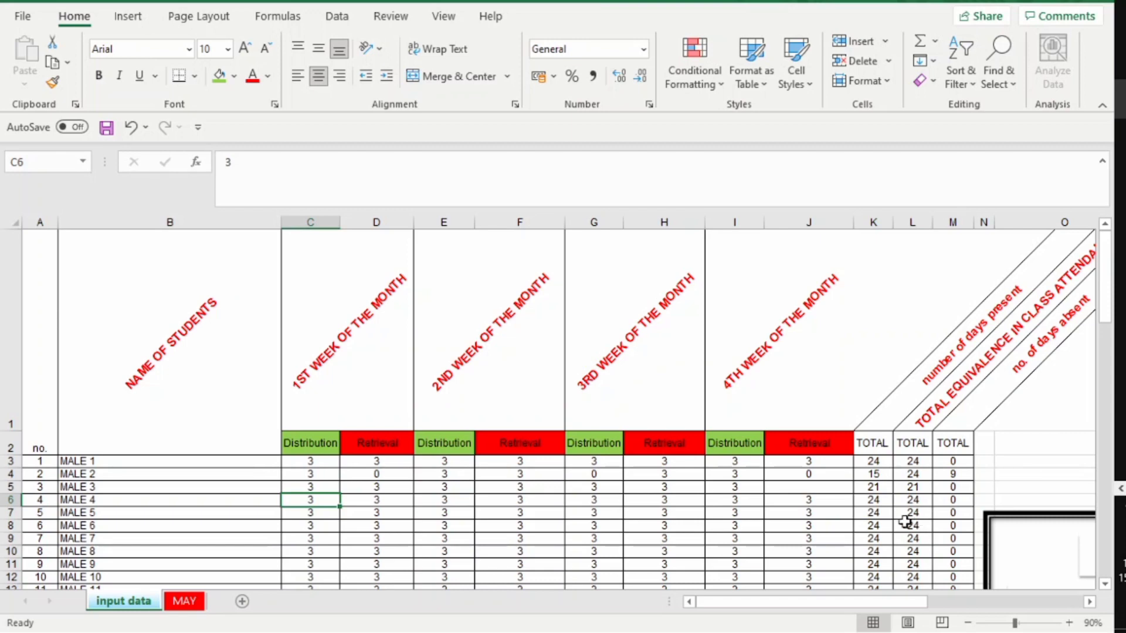
# Step: Set MALE 3's total equivalence to 24 in L5 and enter 3 for the 4th-week retrieval in J5
pyautogui.click(914, 488)
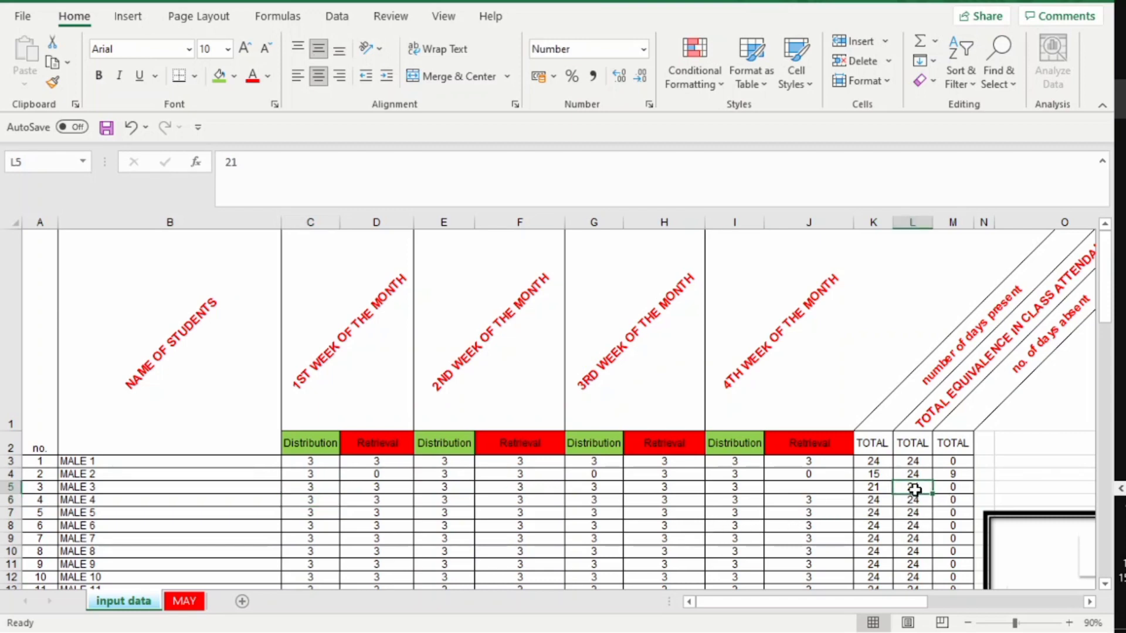
pyautogui.write('24')
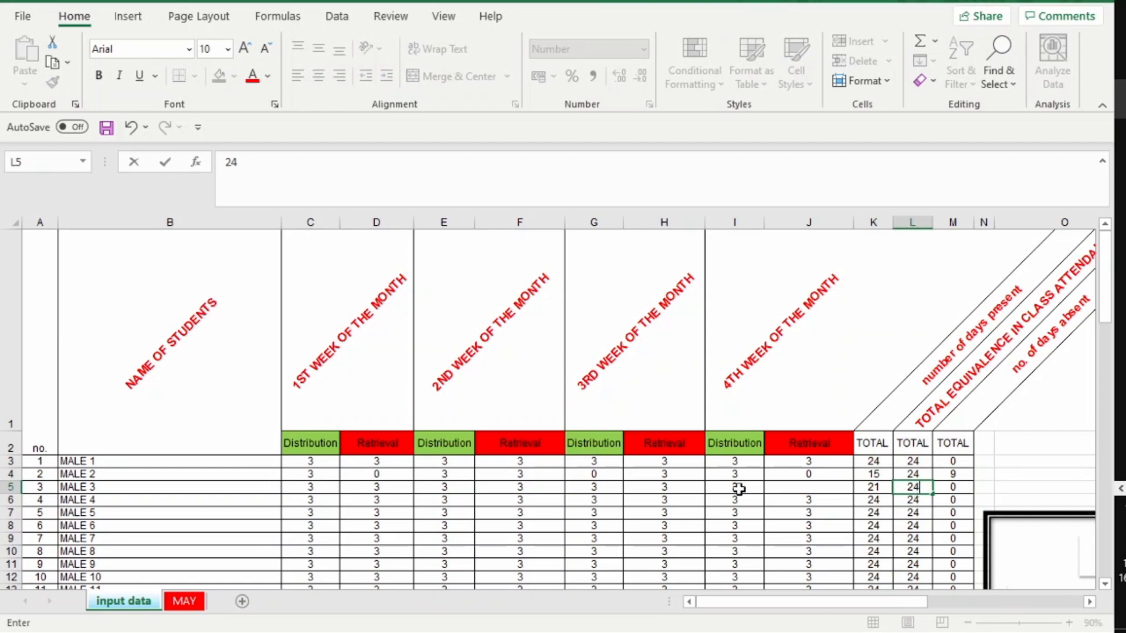
pyautogui.click(817, 491)
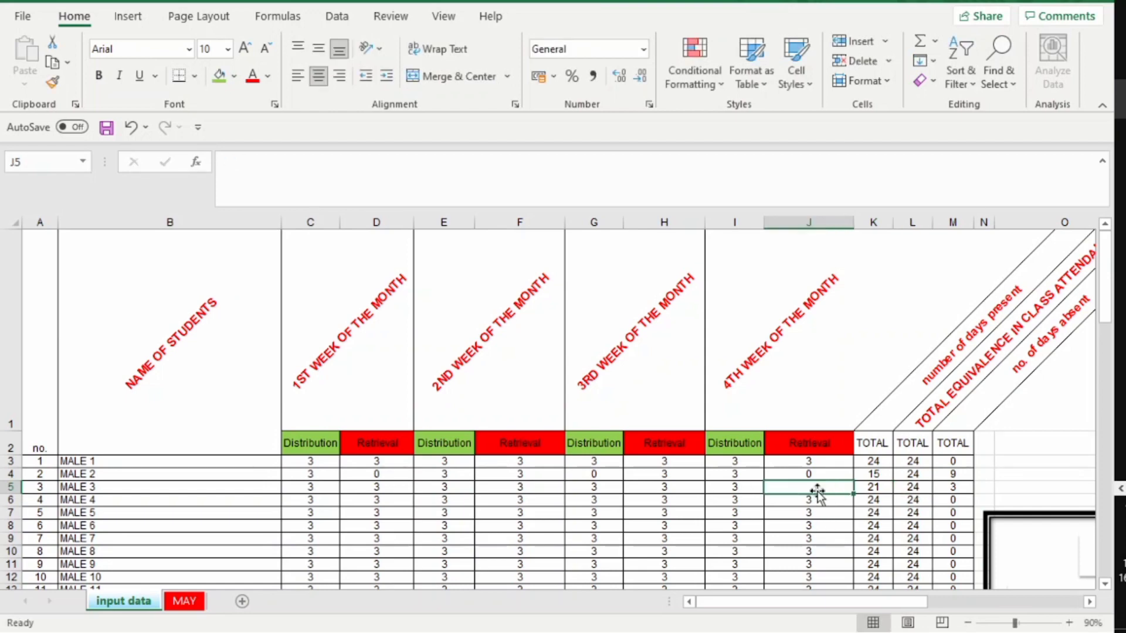
pyautogui.write('3')
pyautogui.click(1003, 476)
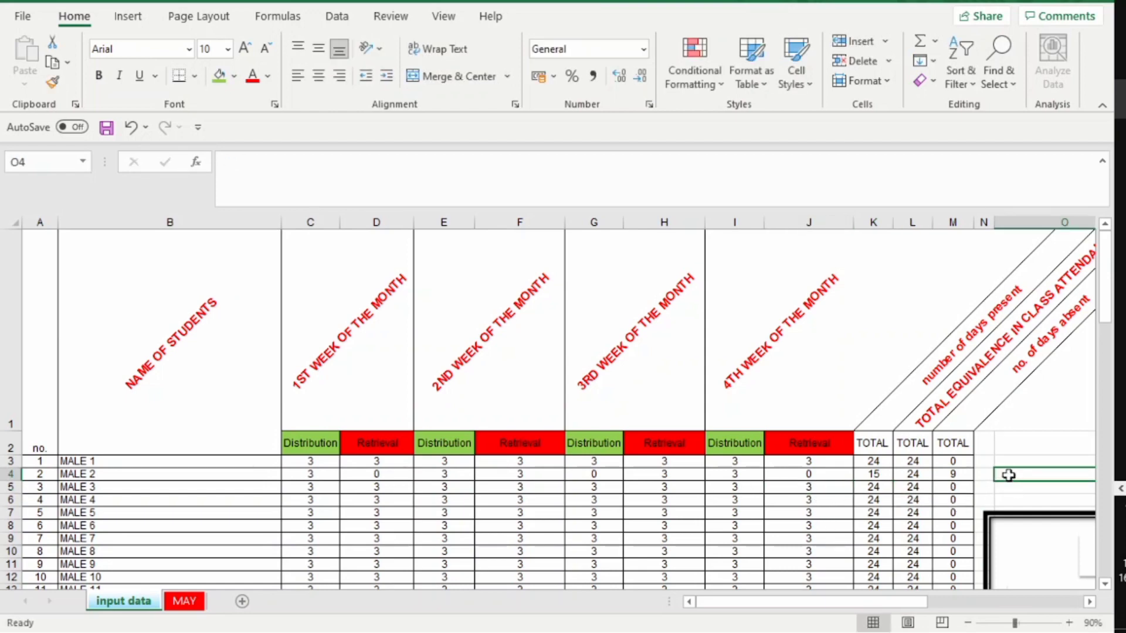
# Step: Examine the remaining learners' attendance rows and the enrolment, days present and absent, and attendance percentage summaries below them
pyautogui.scroll(-2, 410, 515)
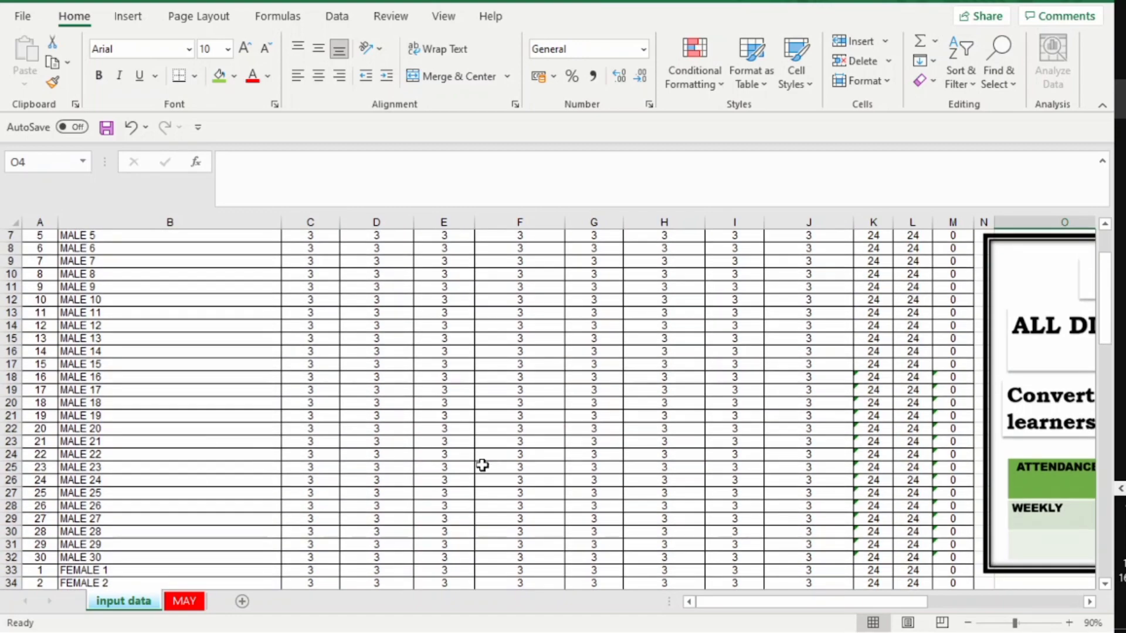
pyautogui.scroll(2, 483, 466)
pyautogui.scroll(-3, 393, 465)
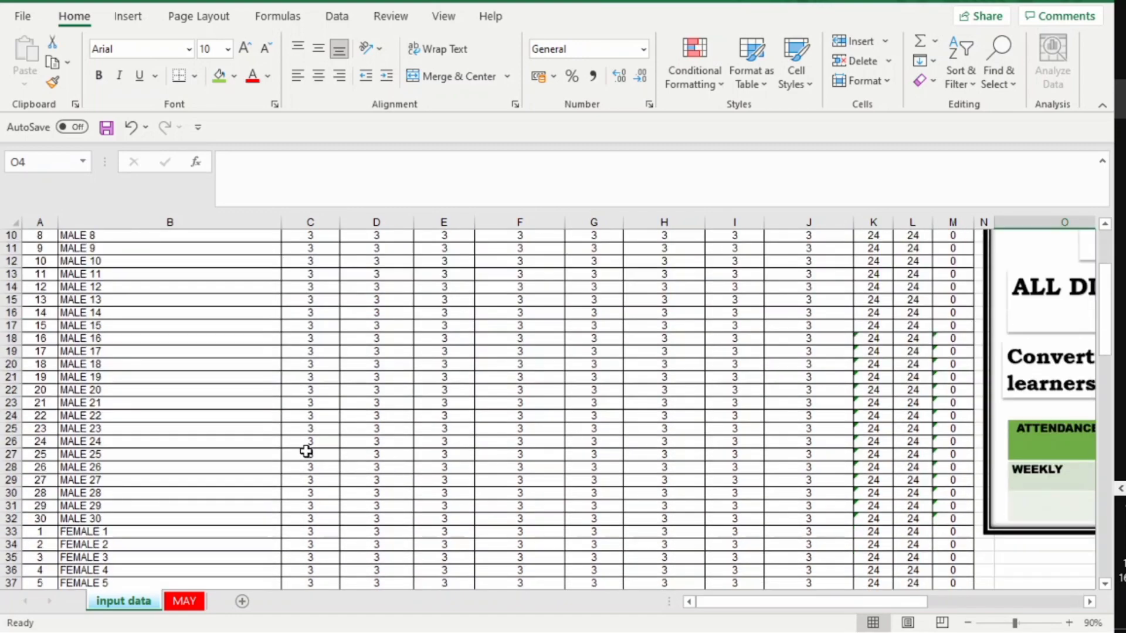
pyautogui.scroll(-1, 312, 465)
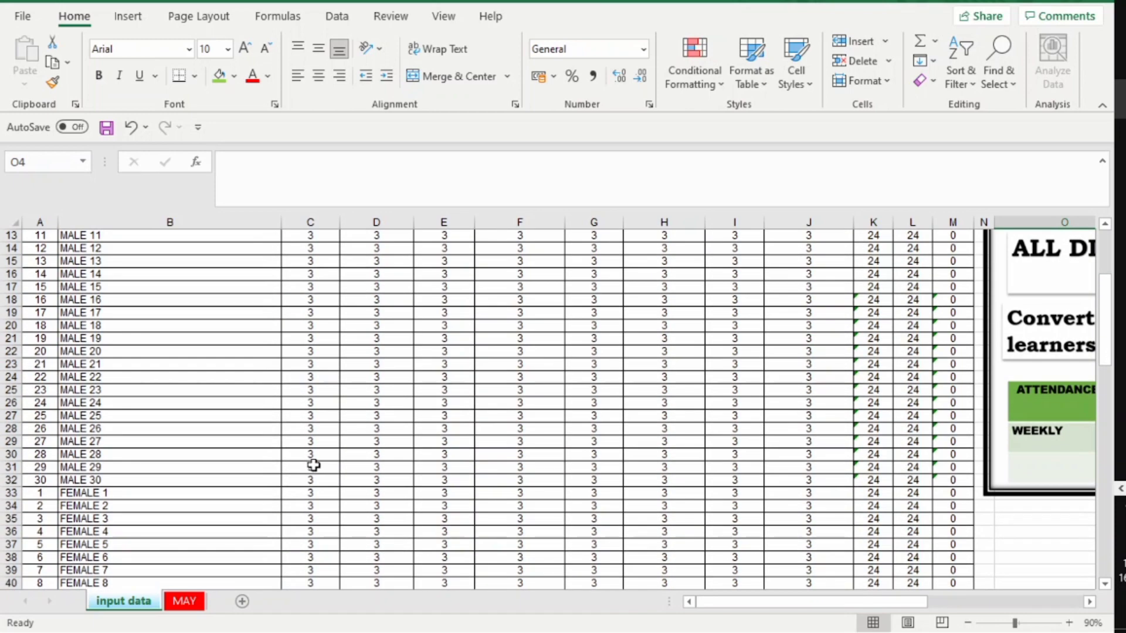
pyautogui.scroll(-3, 550, 498)
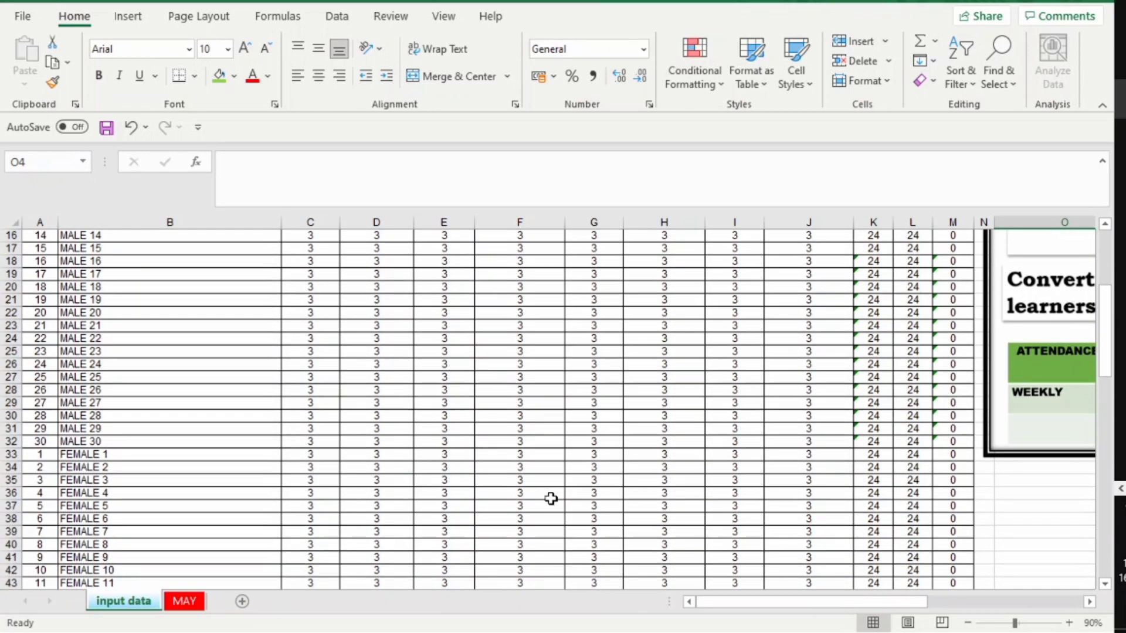
pyautogui.scroll(-7, 551, 498)
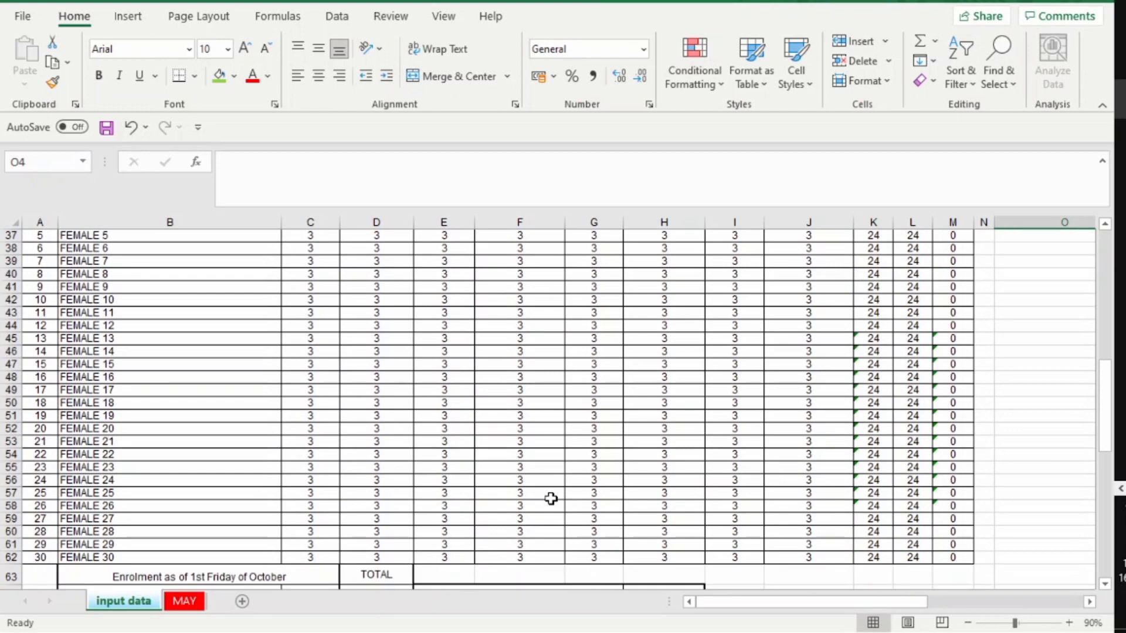
pyautogui.scroll(-1, 551, 498)
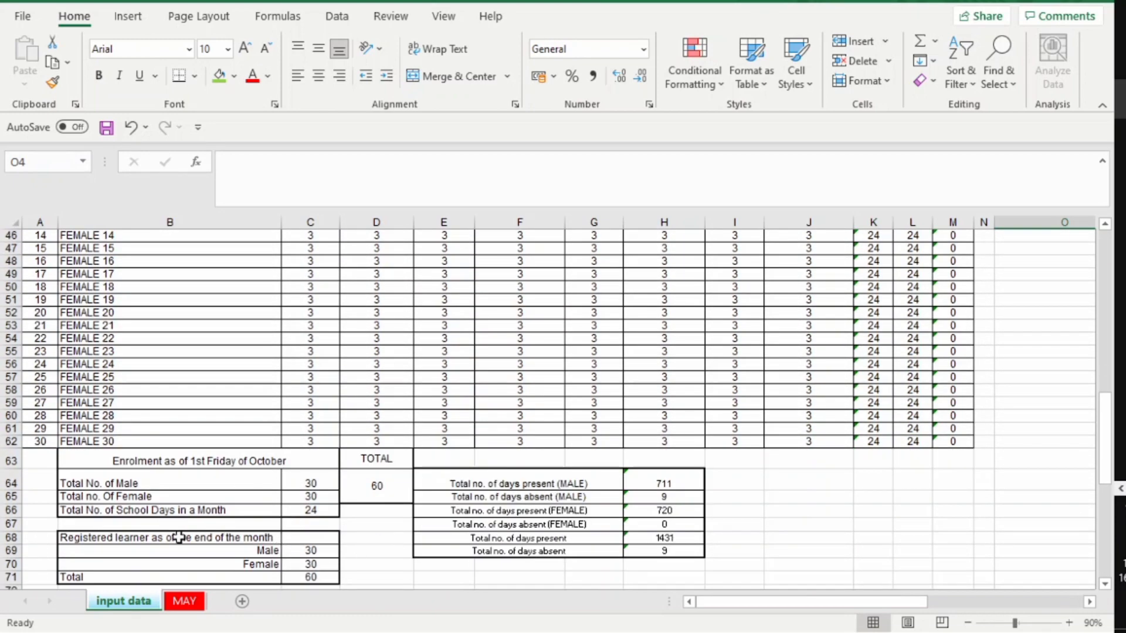
pyautogui.scroll(-1, 350, 542)
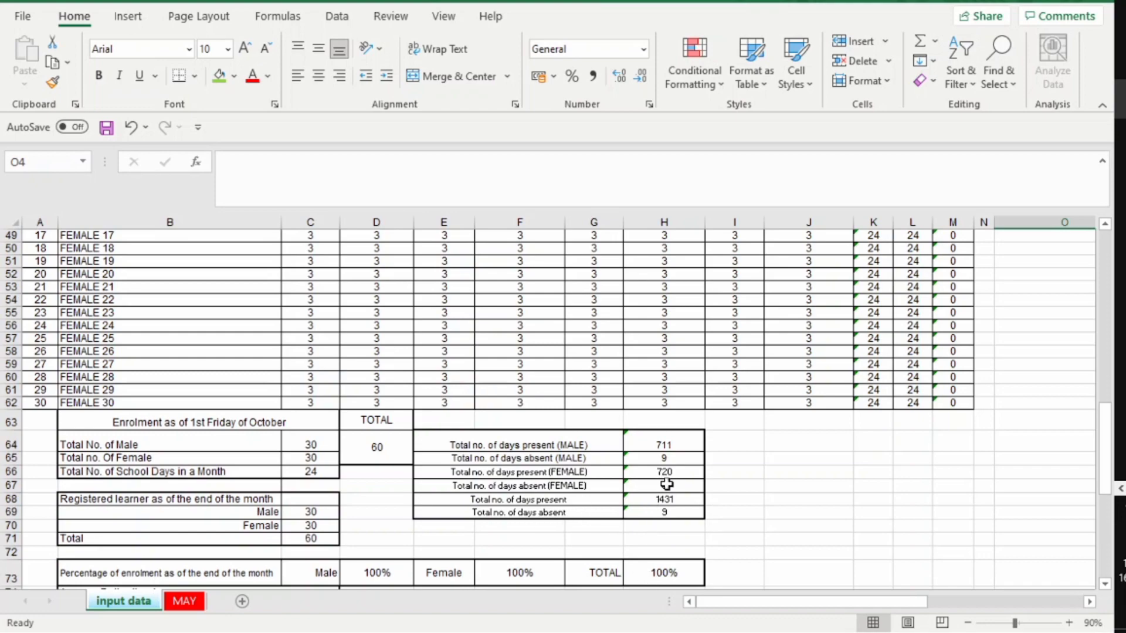
pyautogui.scroll(-2, 616, 498)
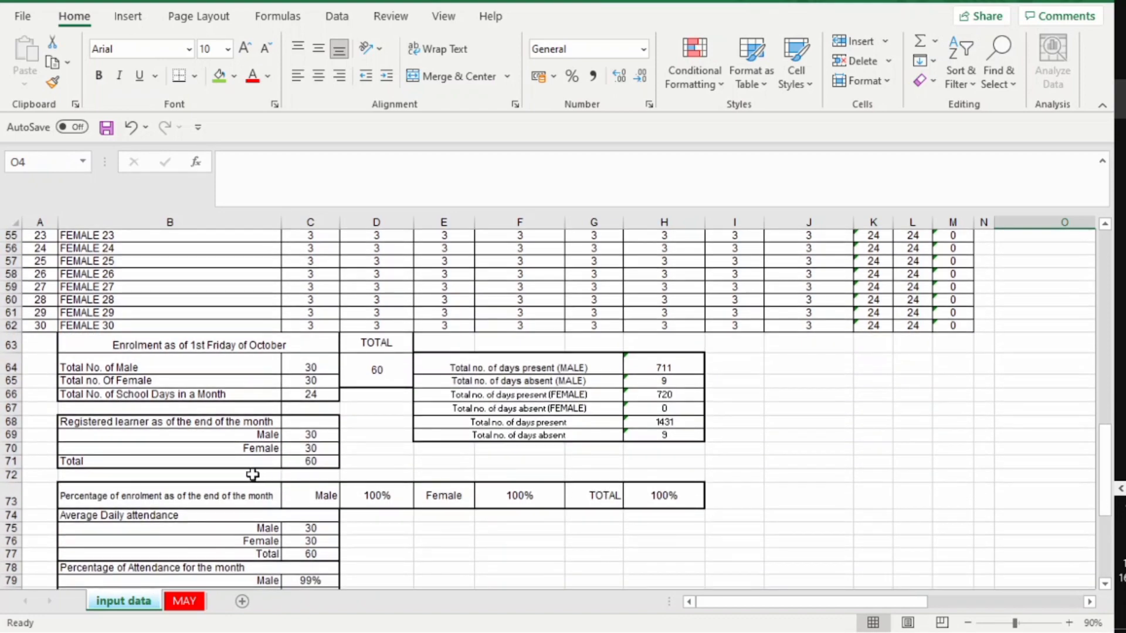
pyautogui.scroll(-1, 252, 474)
pyautogui.scroll(-3, 279, 498)
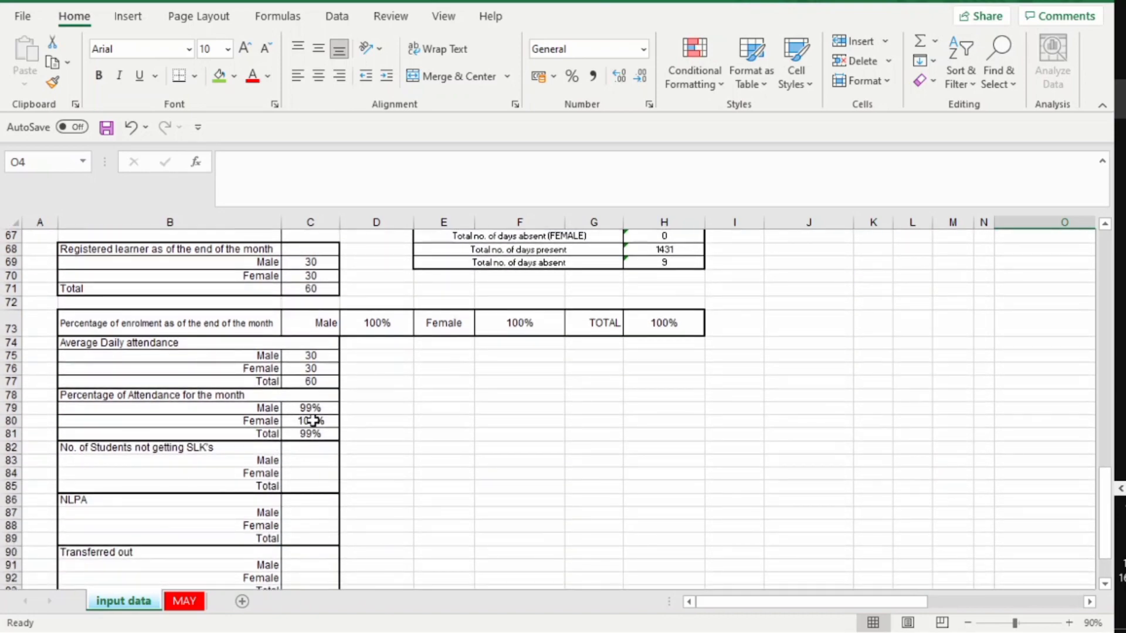
pyautogui.scroll(-3, 303, 486)
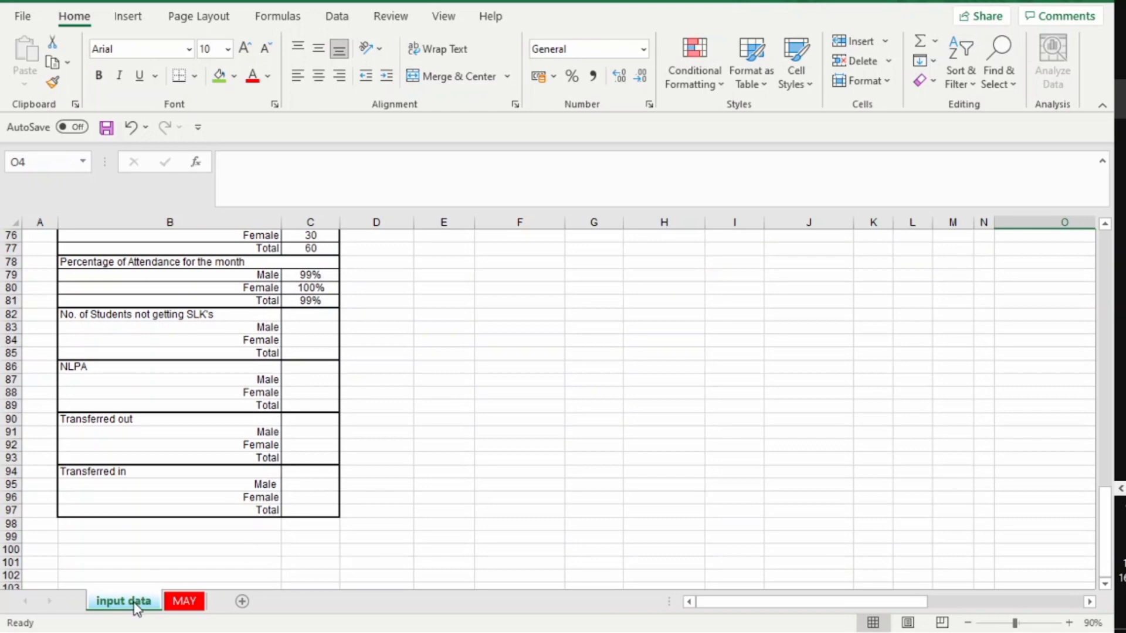
# Step: Open the MAY sheet and check the monthly present and absent totals for MALE 1 and MALE 2
pyautogui.click(184, 601)
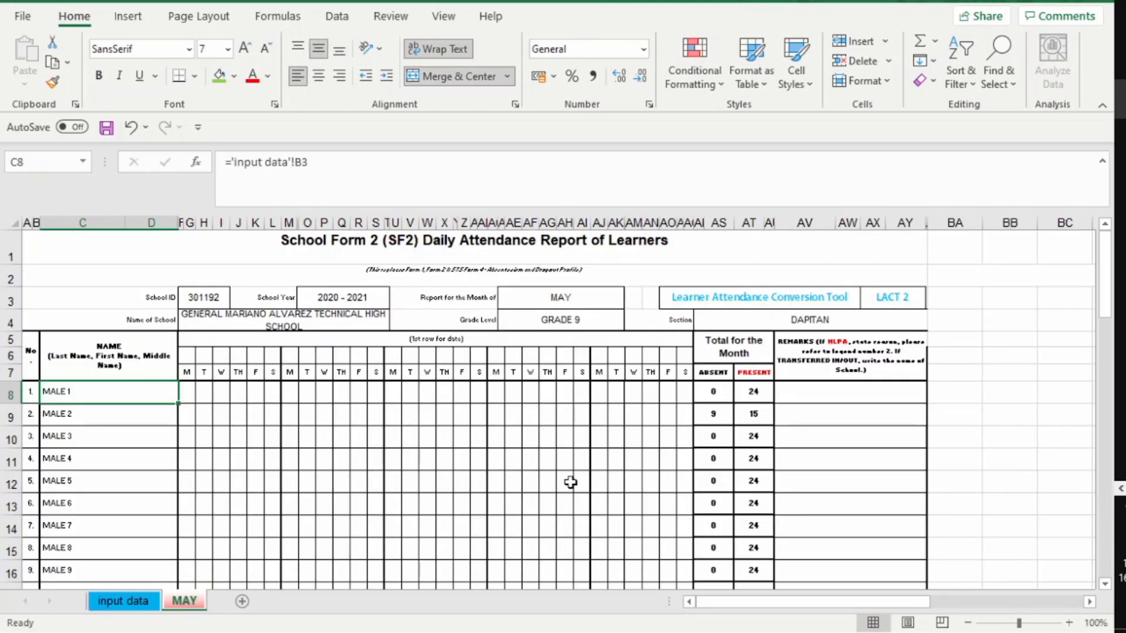
pyautogui.click(764, 394)
pyautogui.click(765, 410)
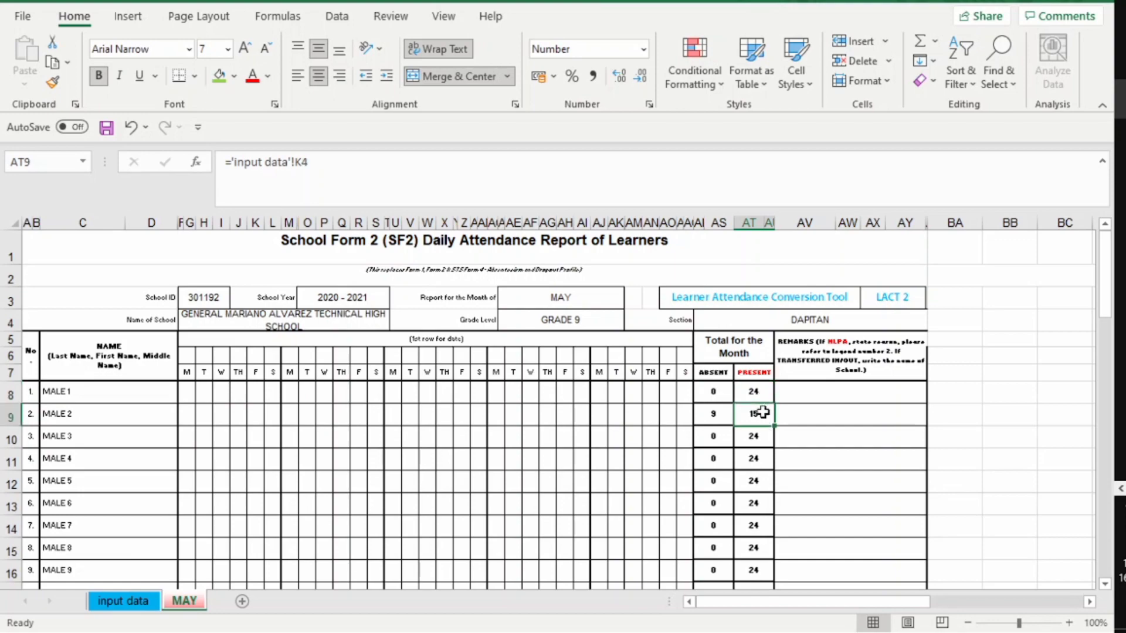
pyautogui.scroll(-1, 593, 469)
pyautogui.scroll(-1, 594, 469)
pyautogui.scroll(3, 722, 390)
pyautogui.click(721, 393)
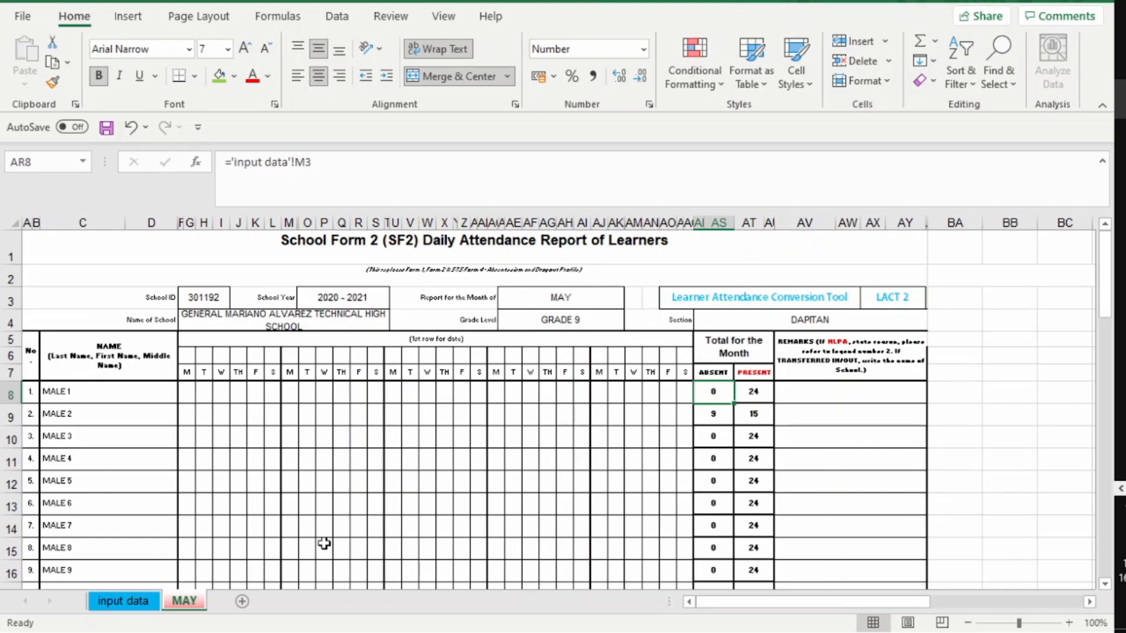
# Step: Review the MAY report's male, female and combined absent and present totals and the monthly attendance summary below the learner list
pyautogui.scroll(-13, 391, 496)
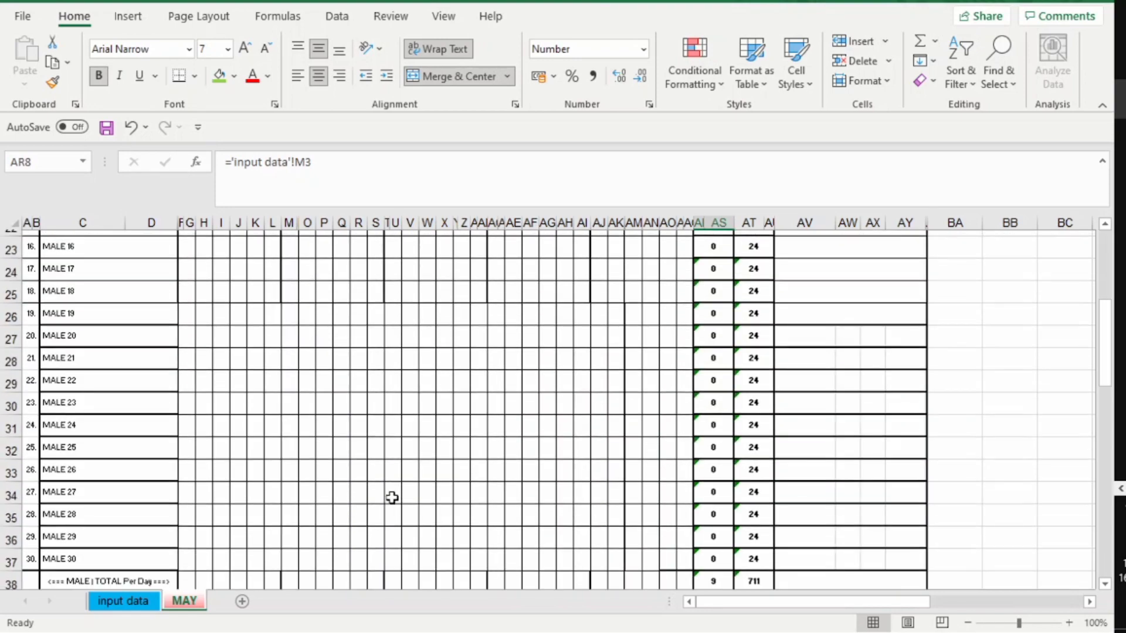
pyautogui.scroll(-7, 392, 497)
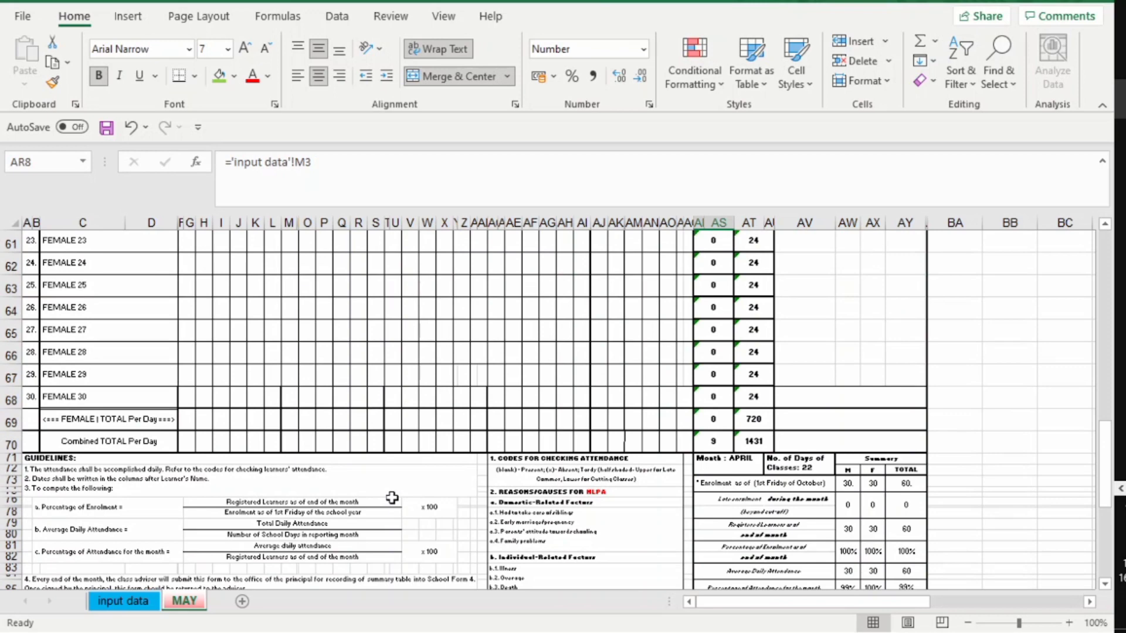
pyautogui.scroll(-1, 392, 497)
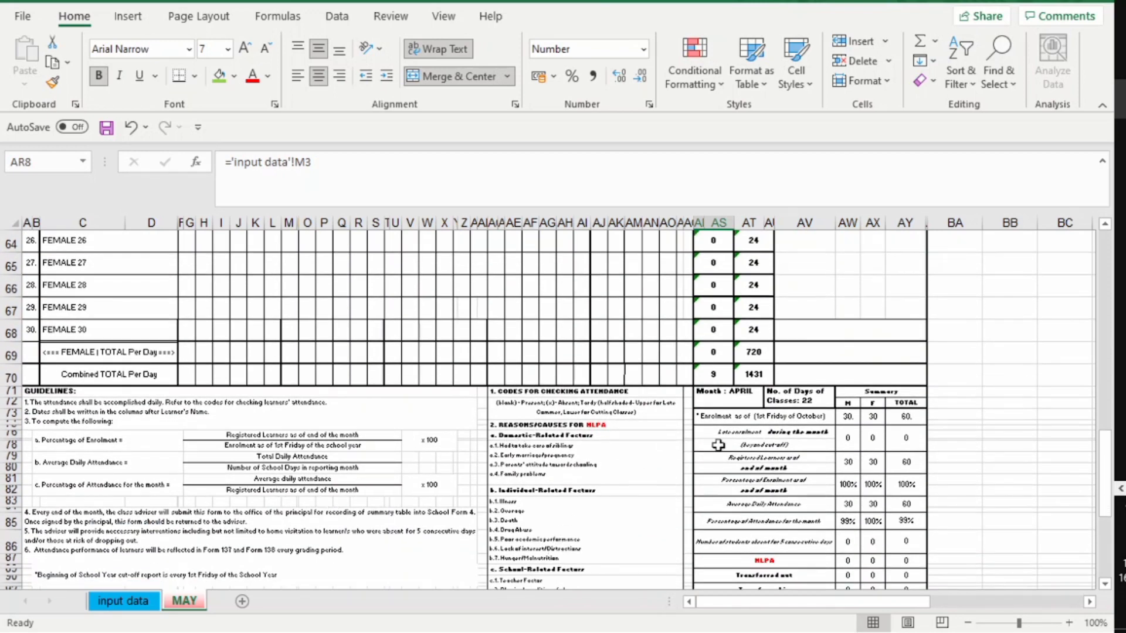
pyautogui.scroll(4, 439, 423)
pyautogui.scroll(17, 439, 424)
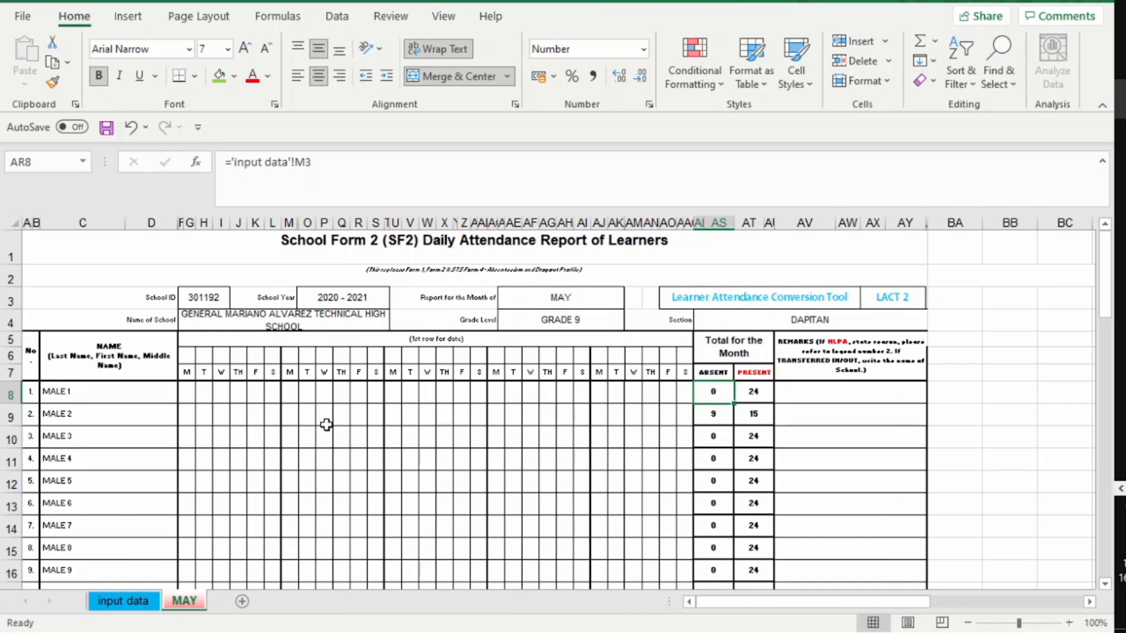
pyautogui.click(190, 392)
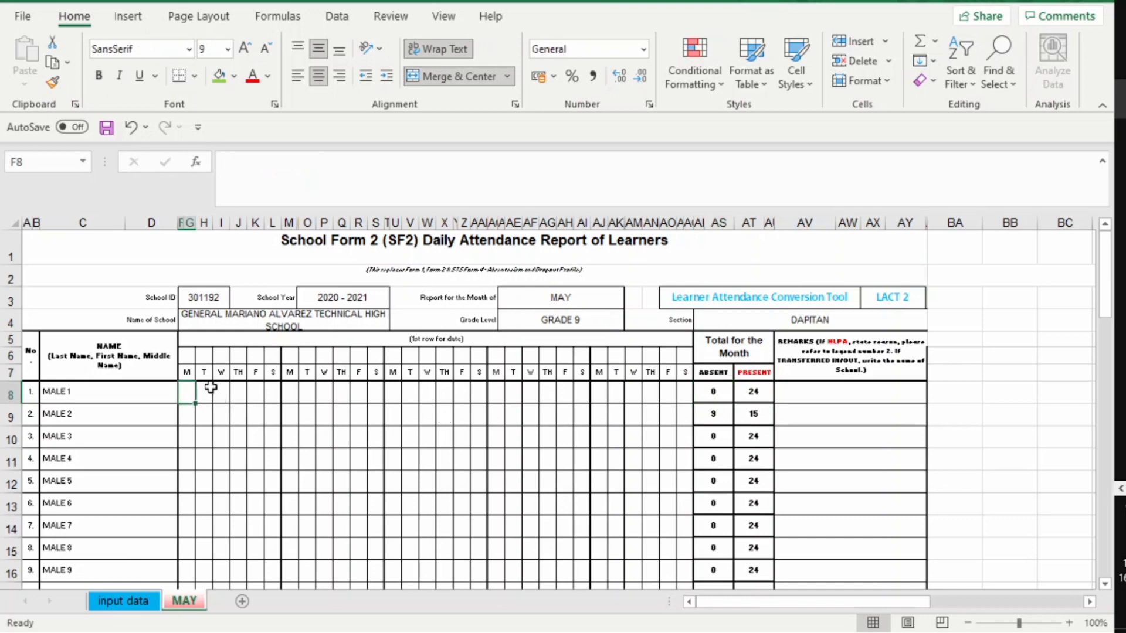
pyautogui.press('Right')
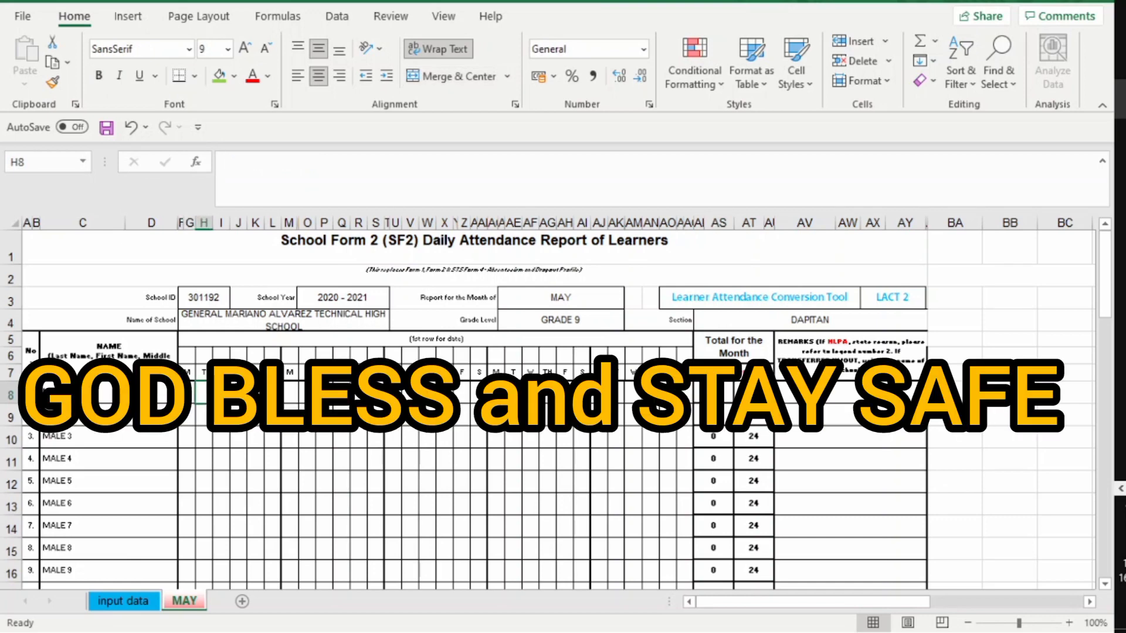
pyautogui.press('Right')
pyautogui.press('Right')
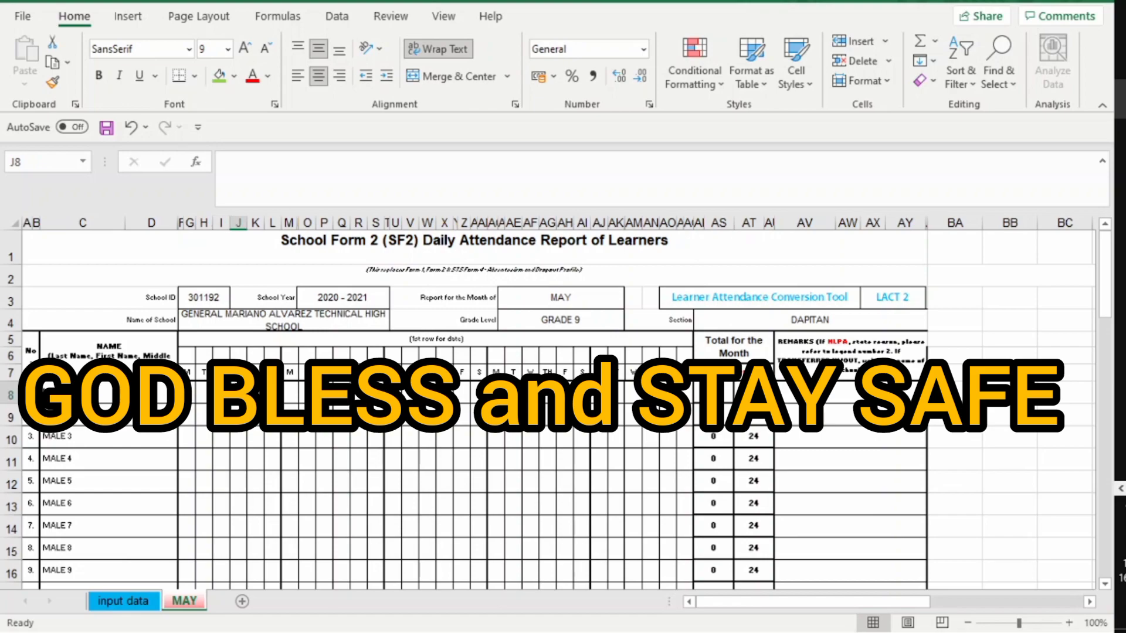